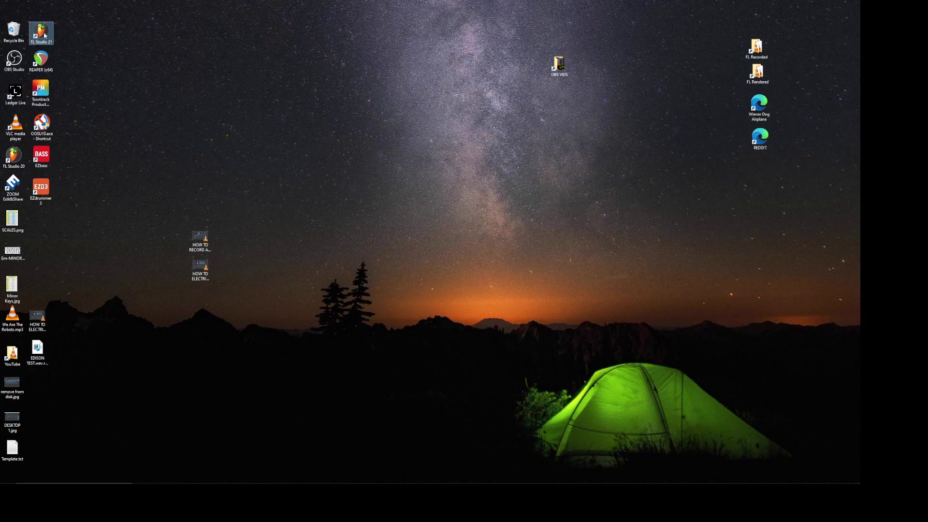
Step: Launch FL Studio 21 and start a new project from the Basic template
double_click(41, 33)
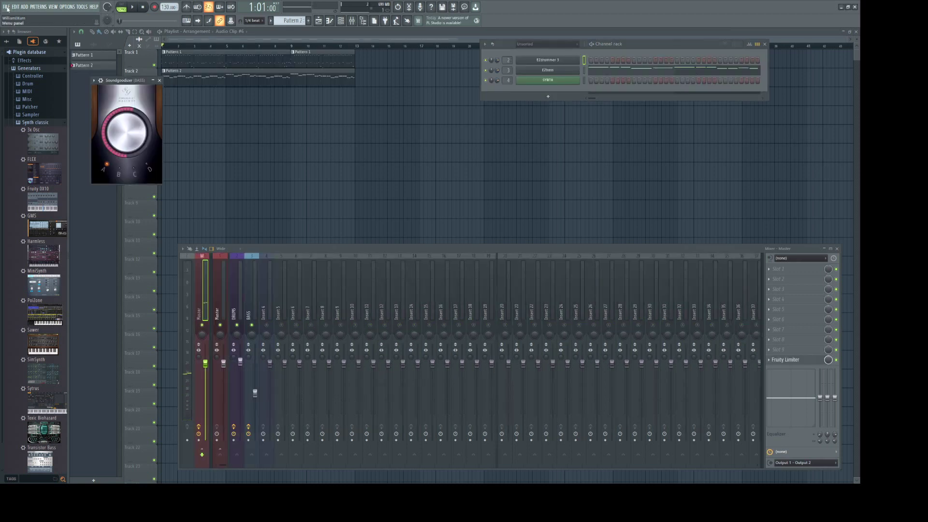
click(7, 8)
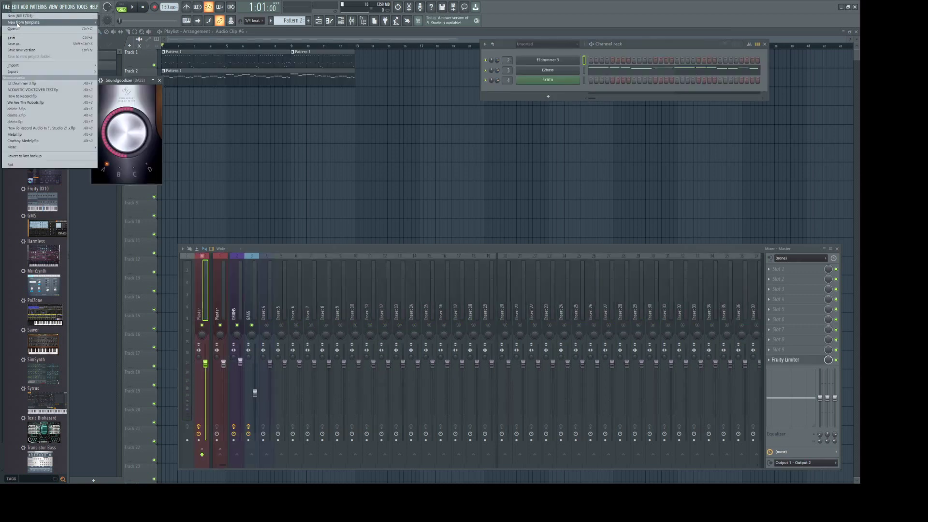
mouse_move(17, 24)
mouse_move(169, 36)
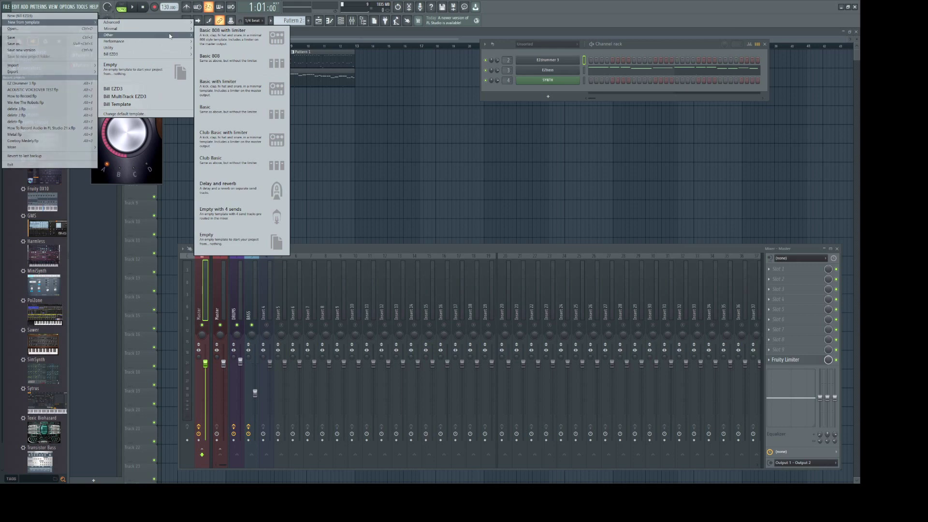
click(210, 111)
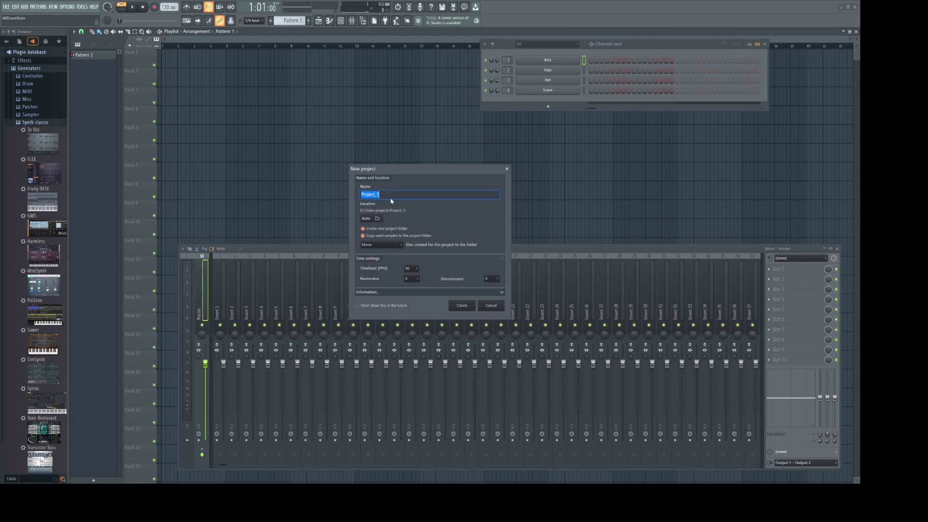
Step: Create the project with default settings and list every available generator plugin for a new channel
click(461, 305)
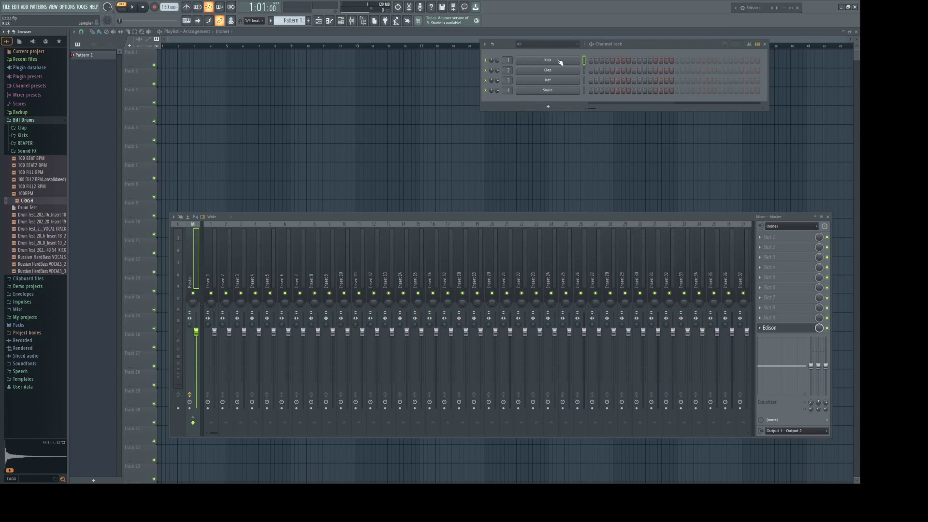
click(549, 108)
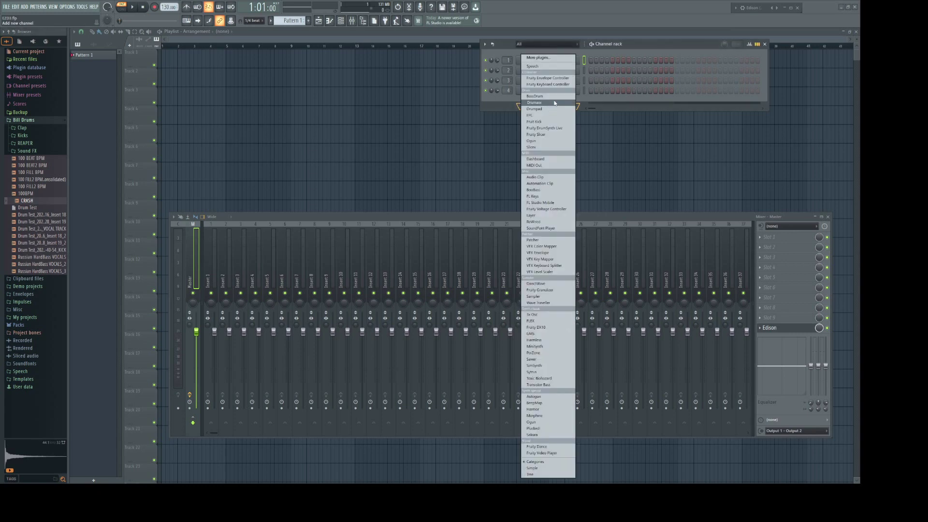
click(542, 58)
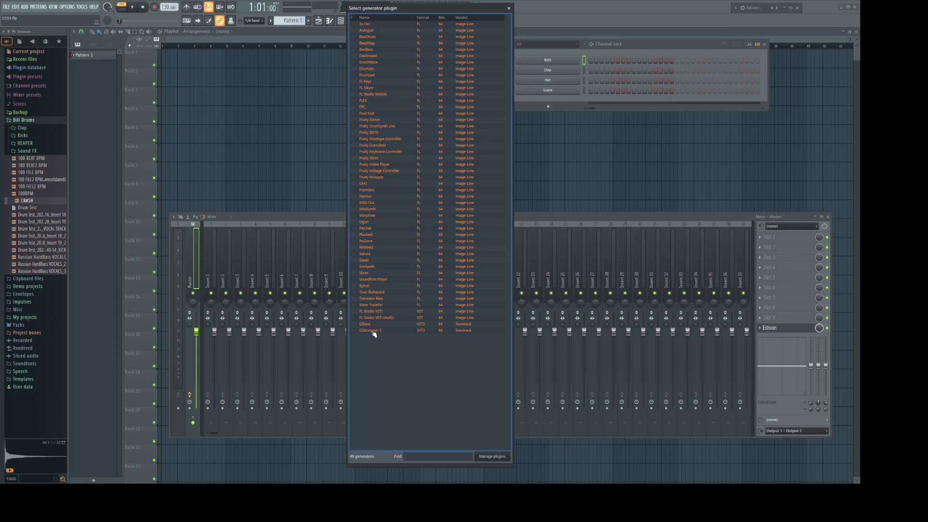
Step: Load EZdrummer 3 as a new channel and test the snare, floor tom 1, ride and kick
click(372, 331)
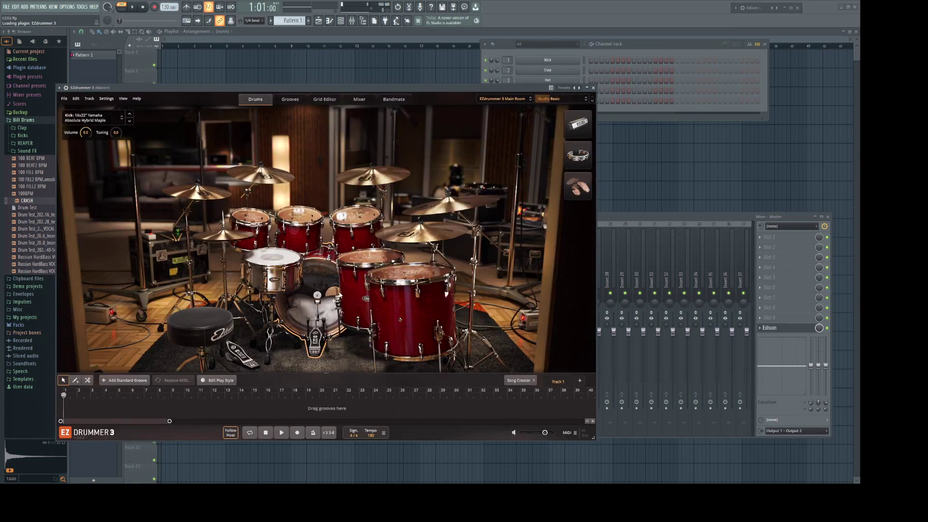
click(271, 261)
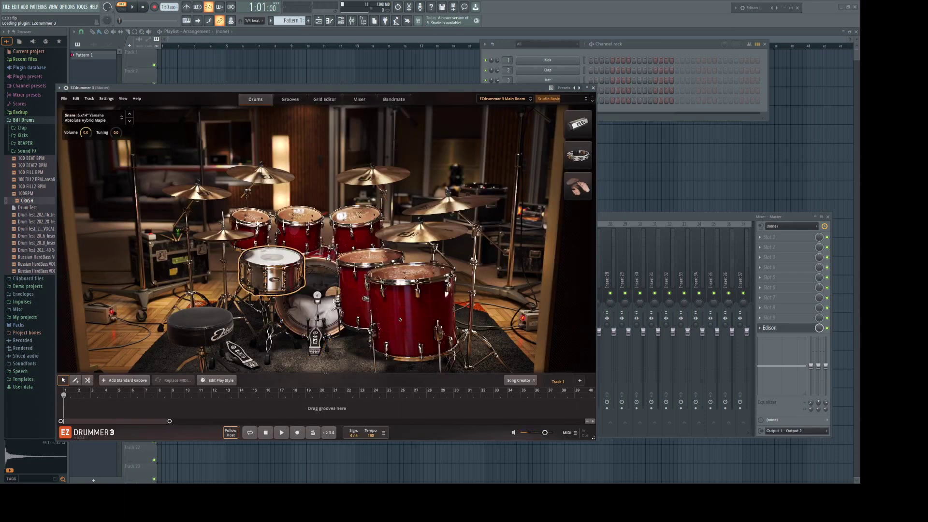
click(364, 263)
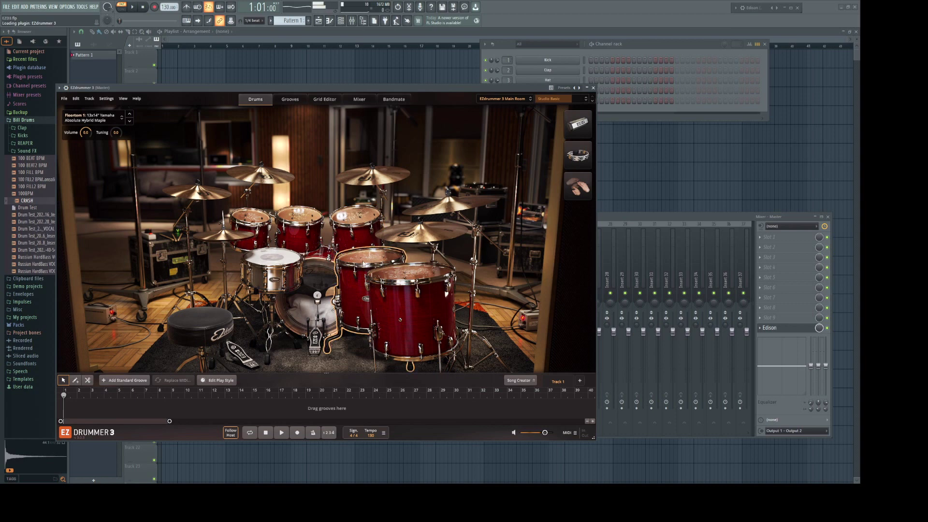
click(421, 231)
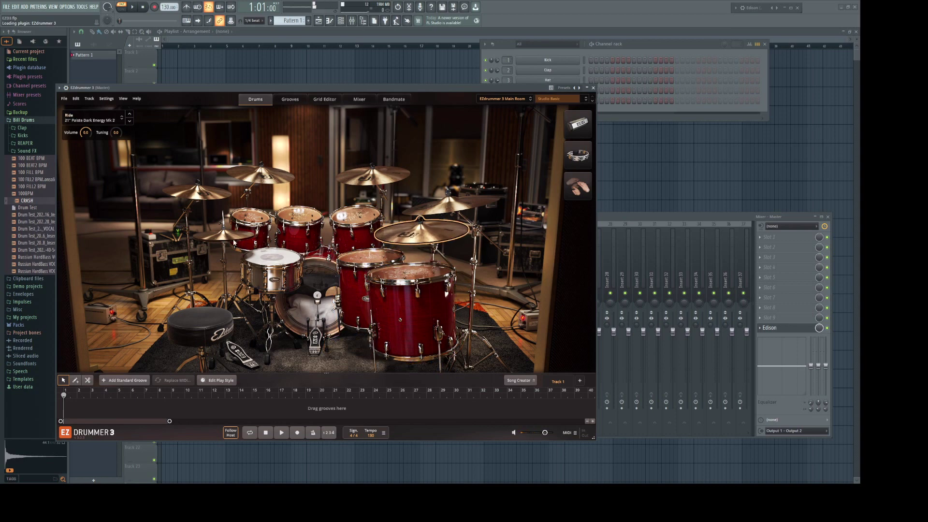
click(317, 281)
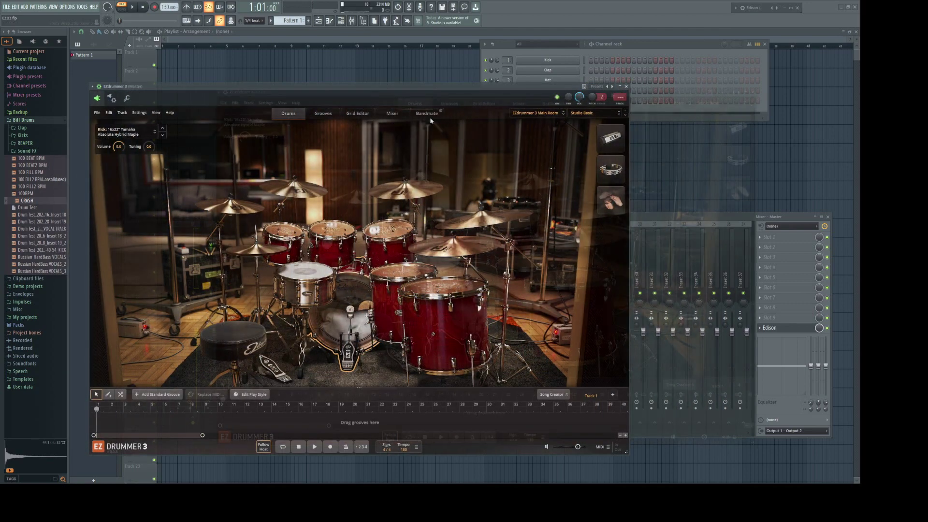
click(389, 114)
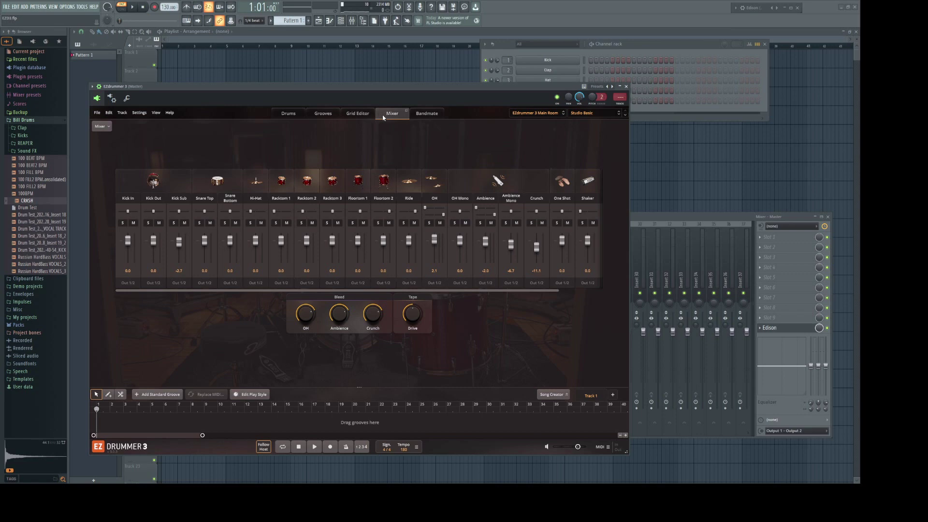
click(153, 181)
click(219, 184)
click(255, 182)
click(286, 183)
click(358, 181)
click(384, 181)
click(306, 182)
click(332, 182)
click(363, 183)
click(217, 181)
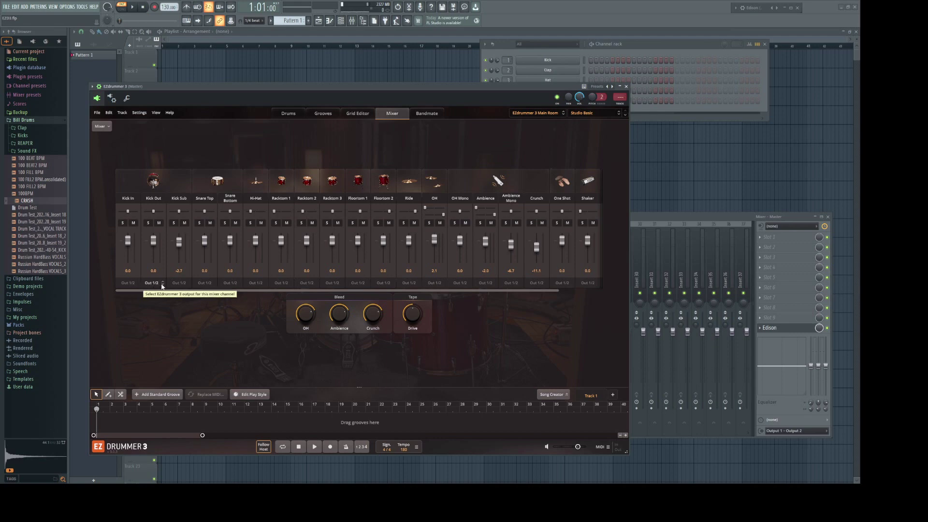
Step: Route Snare Top and Snare Bottom to Out 3/4 and Hi-Hat to Out 5/6
click(205, 282)
click(207, 314)
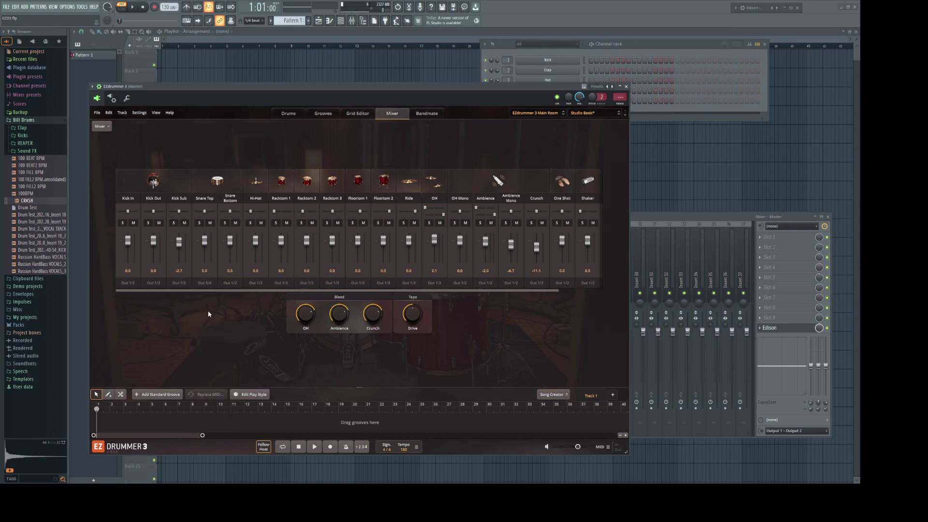
click(231, 284)
click(234, 313)
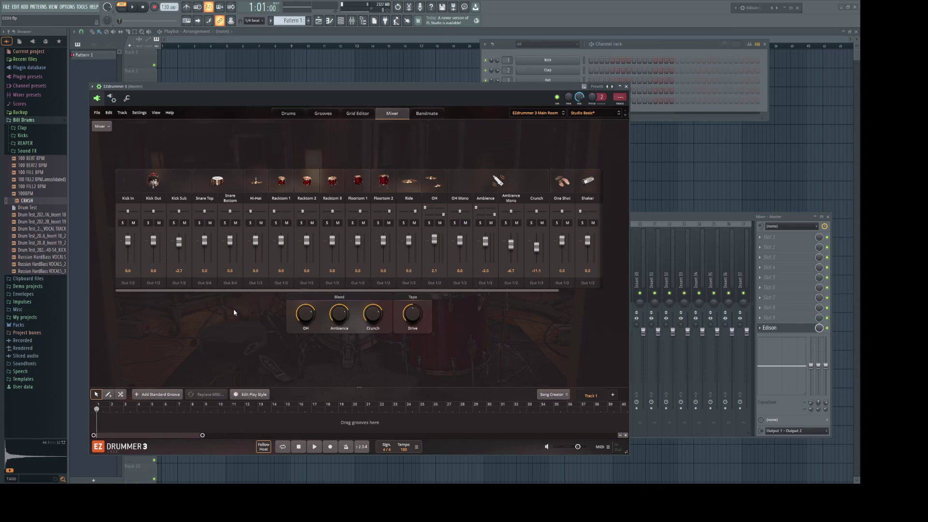
click(254, 283)
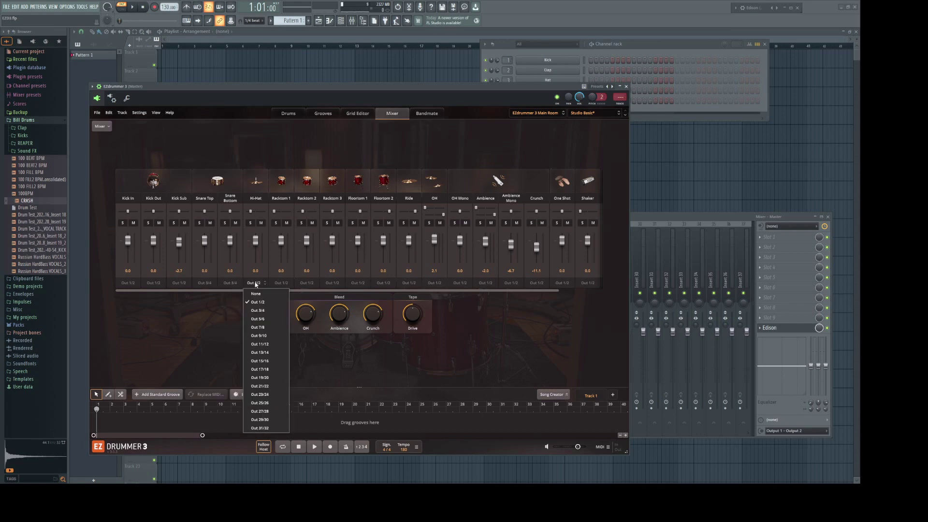
click(258, 319)
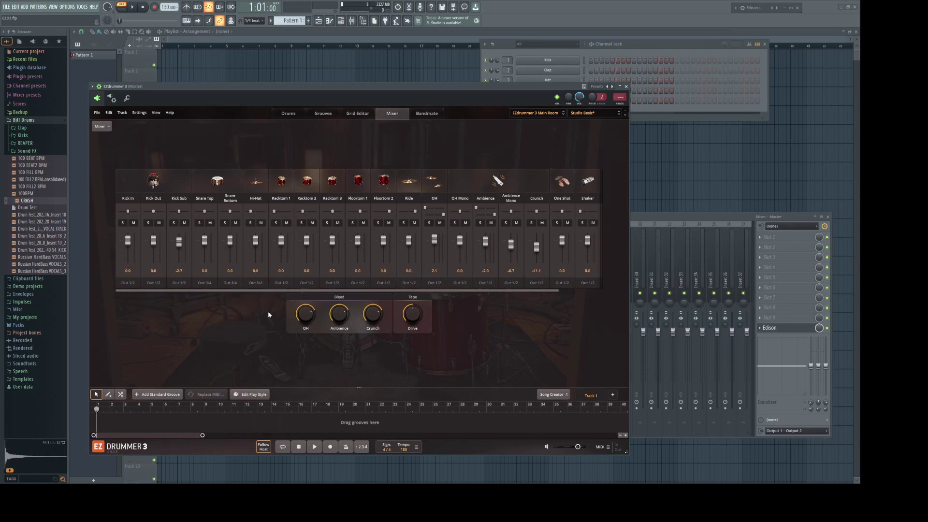
Step: Send Racktoms 1–3 and Floortoms 1–2 to Out 7/8
click(281, 283)
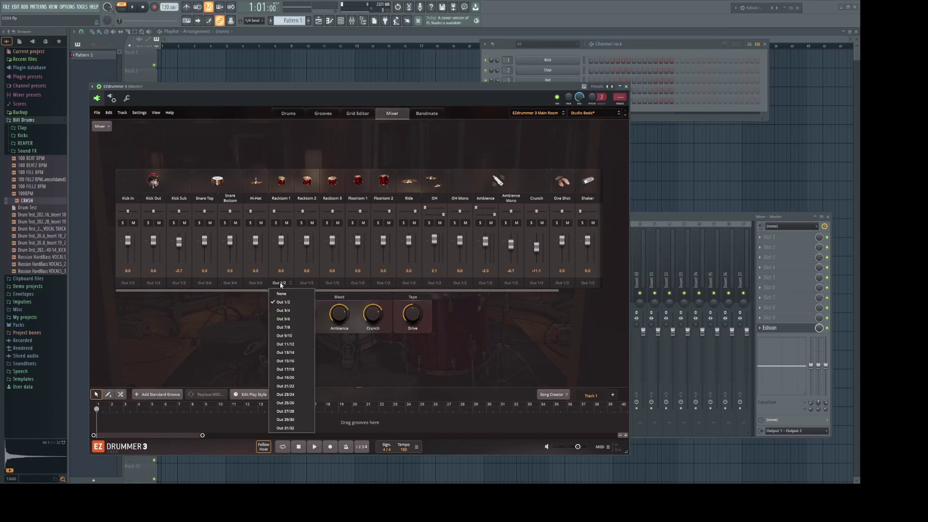
click(285, 328)
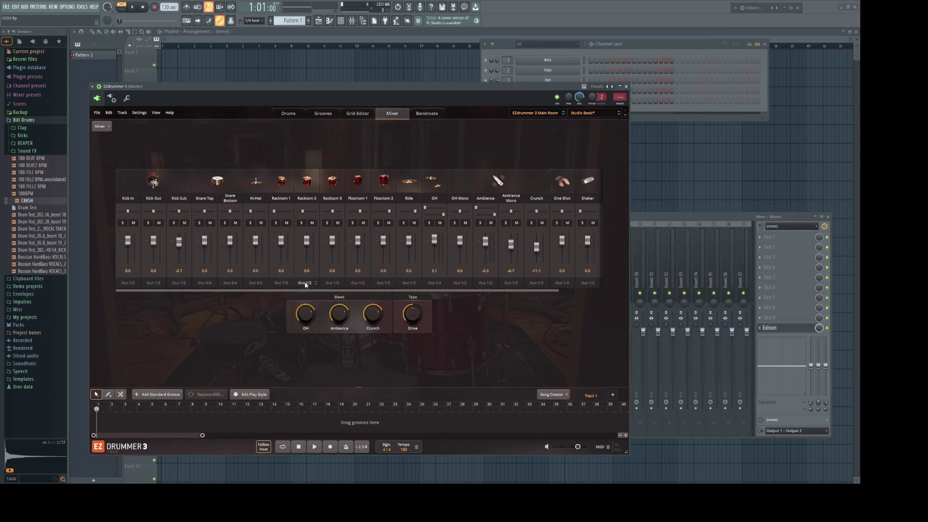
click(306, 283)
click(308, 329)
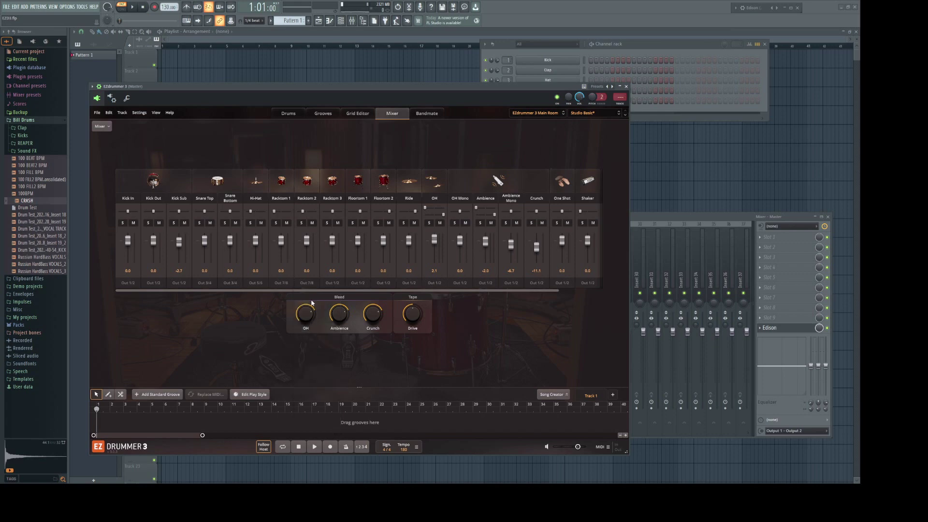
click(332, 283)
click(333, 328)
click(356, 283)
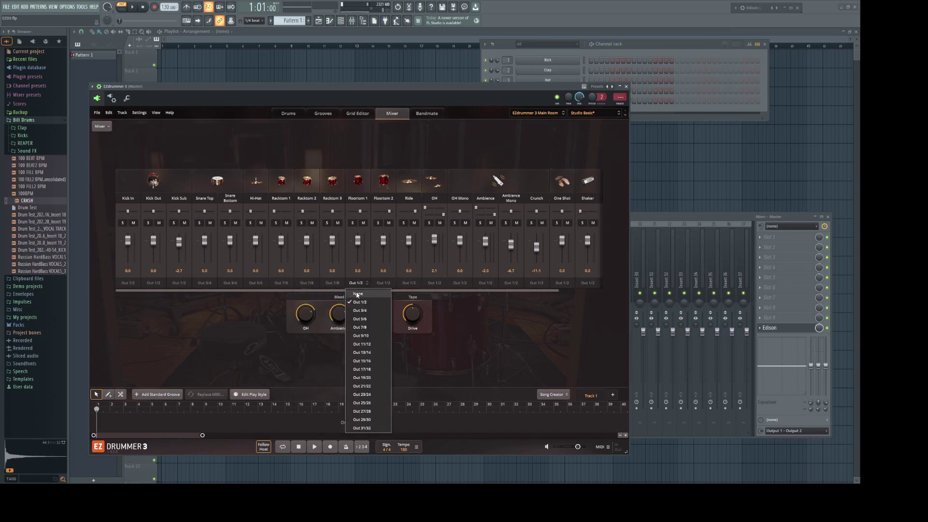
click(362, 329)
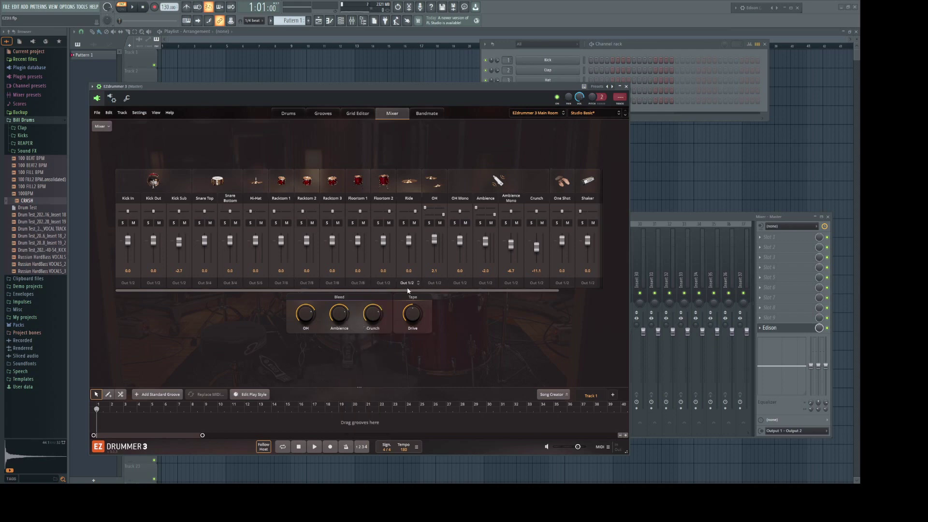
click(381, 284)
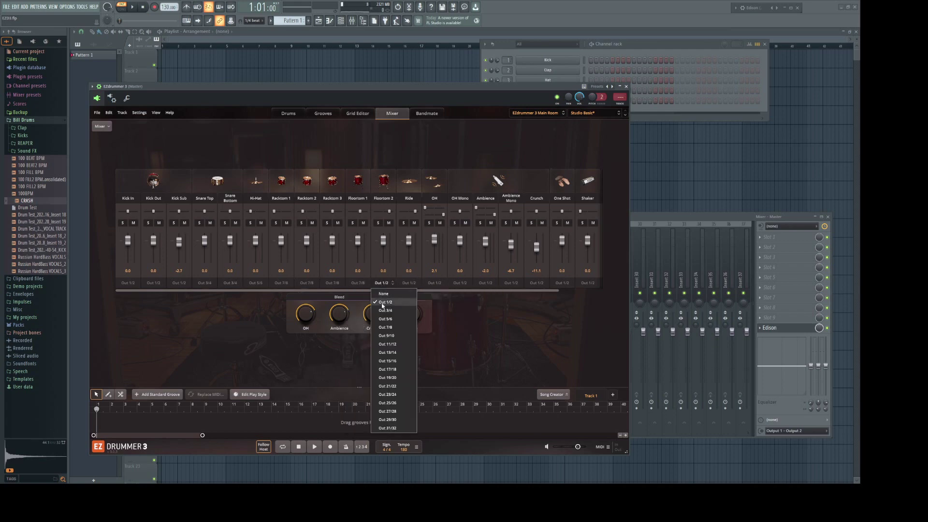
click(388, 328)
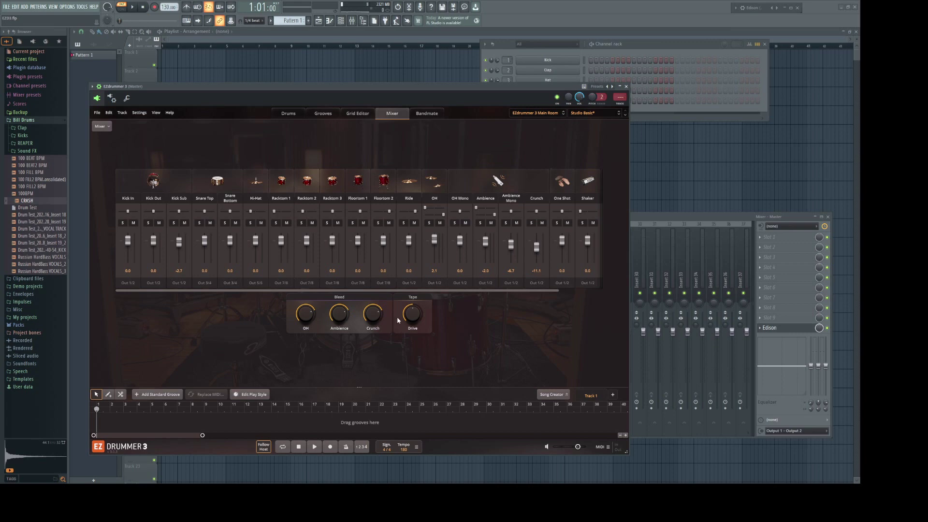
Step: Route Ride to Out 9/10, OH to Out 11/12 and Ambience to Out 13/14
click(408, 284)
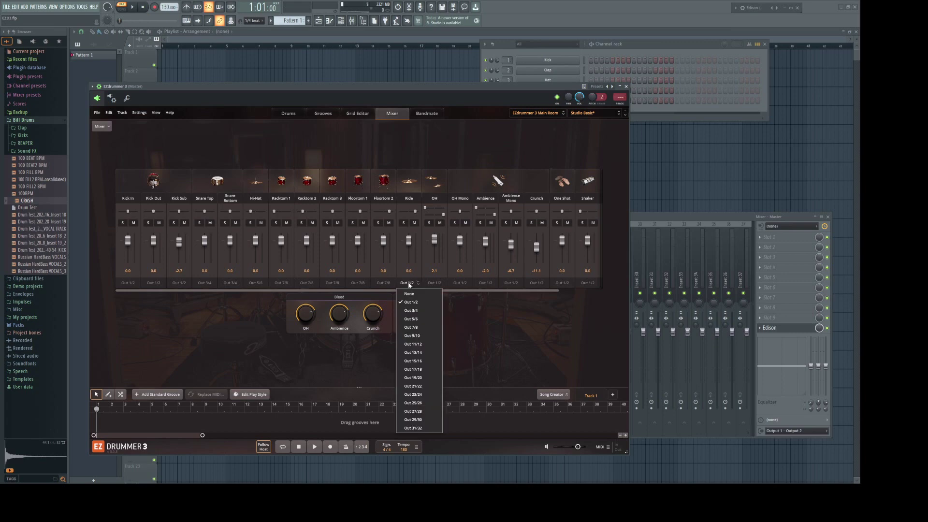
click(413, 336)
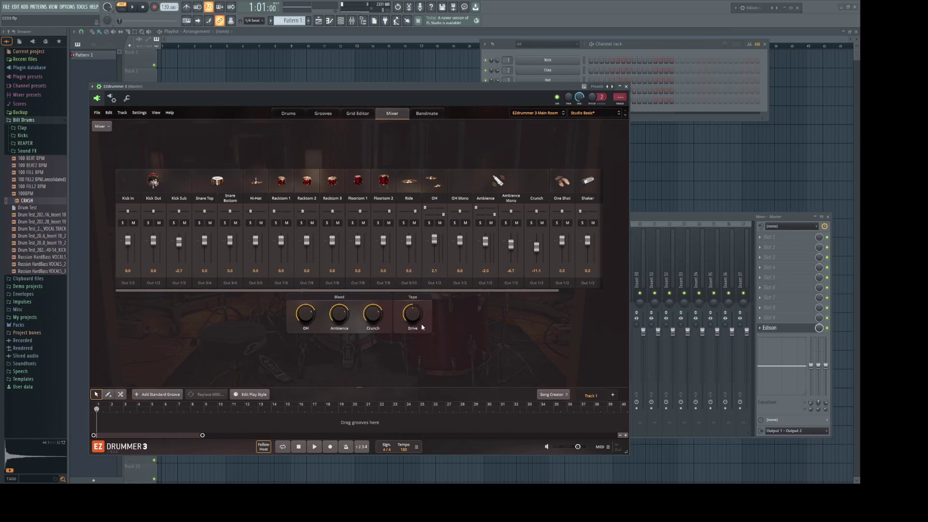
click(435, 285)
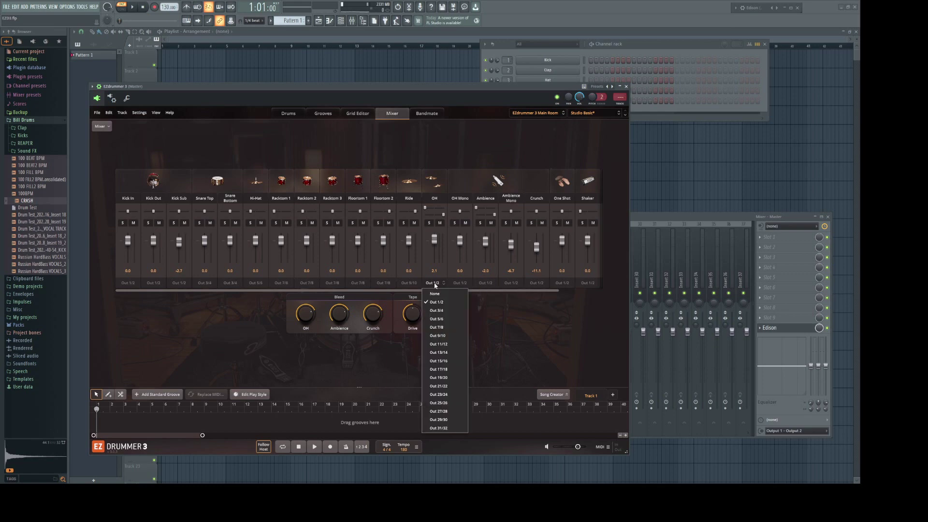
click(440, 345)
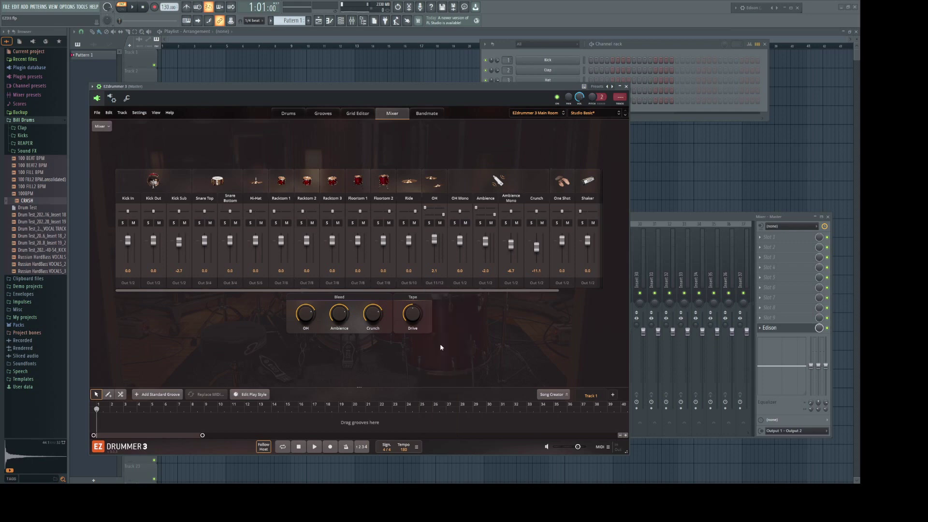
click(486, 283)
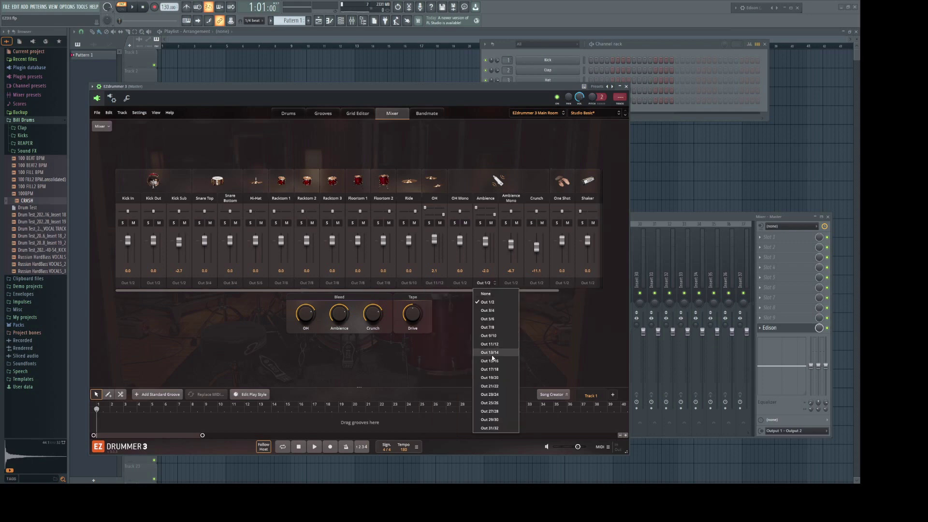
click(493, 353)
Step: Mute the OH Mono, Ambience Mono, Crunch, One Shot and Shaker channels
click(466, 222)
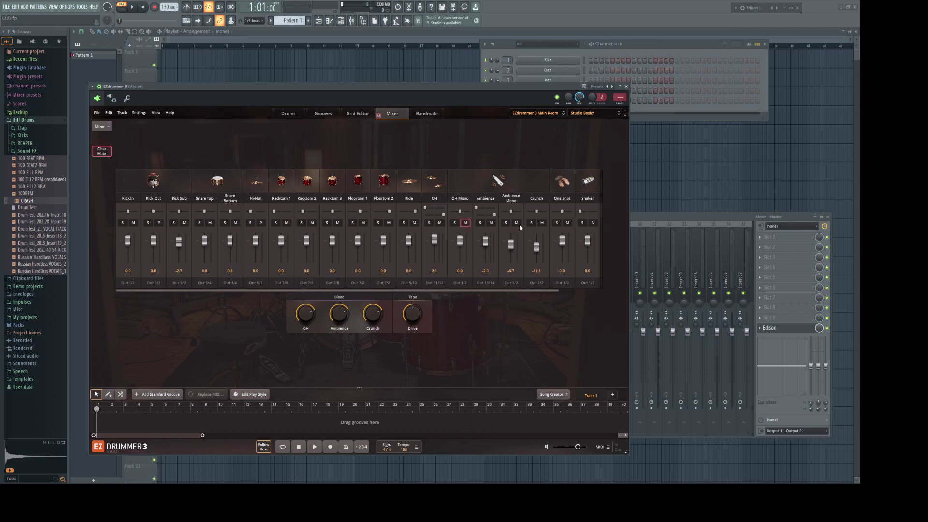
click(516, 223)
click(541, 223)
click(567, 223)
click(593, 223)
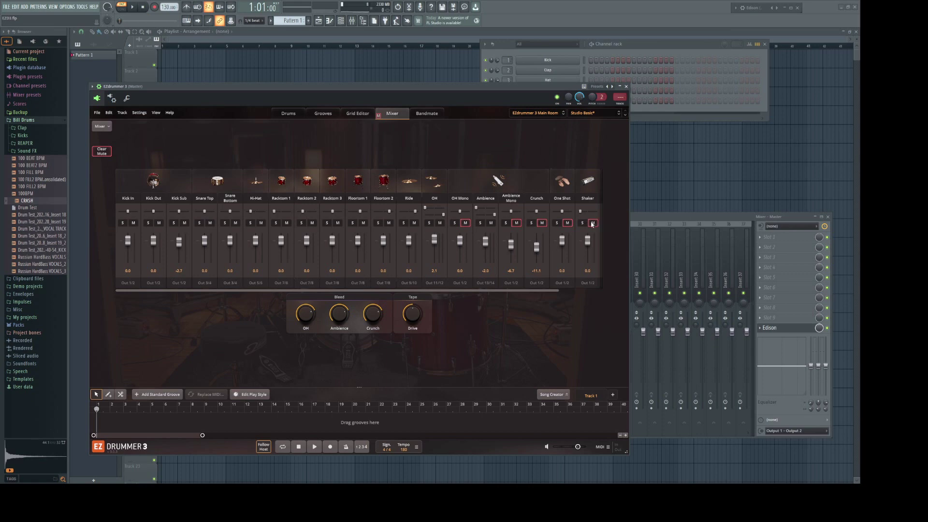
Step: In the wrapper's Processing settings, assign EZdrummer's outputs to consecutive mixer inserts starting at insert 1
click(112, 98)
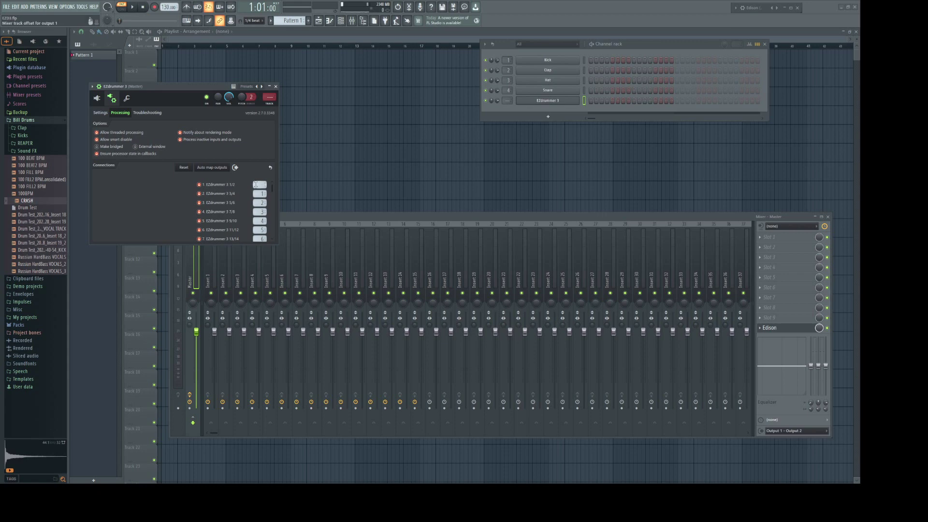
click(262, 185)
click(263, 194)
click(260, 202)
click(260, 212)
scroll(260, 220, up, 1)
click(261, 230)
click(261, 237)
scroll(263, 208, down, 4)
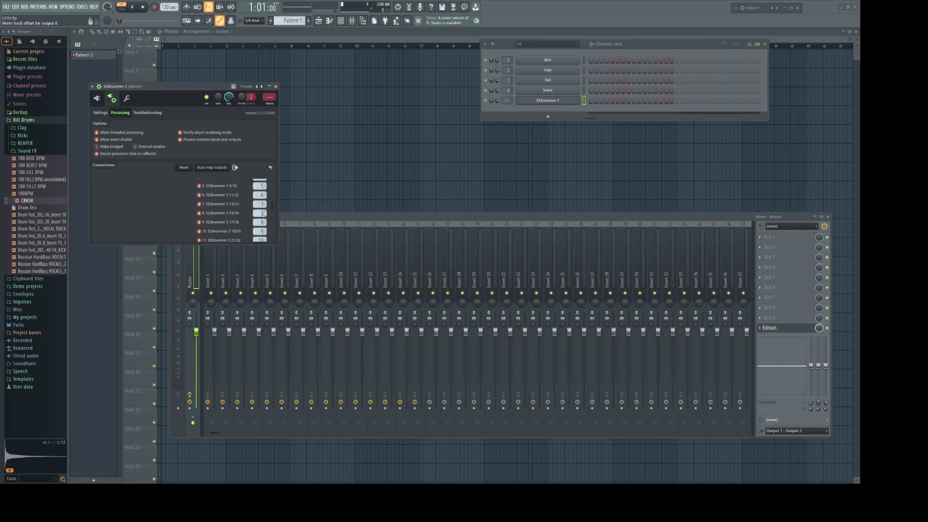
click(262, 213)
Step: Reopen EZdrummer beside the FL mixer and audition the kick and snare
click(98, 100)
drag(224, 87, 511, 89)
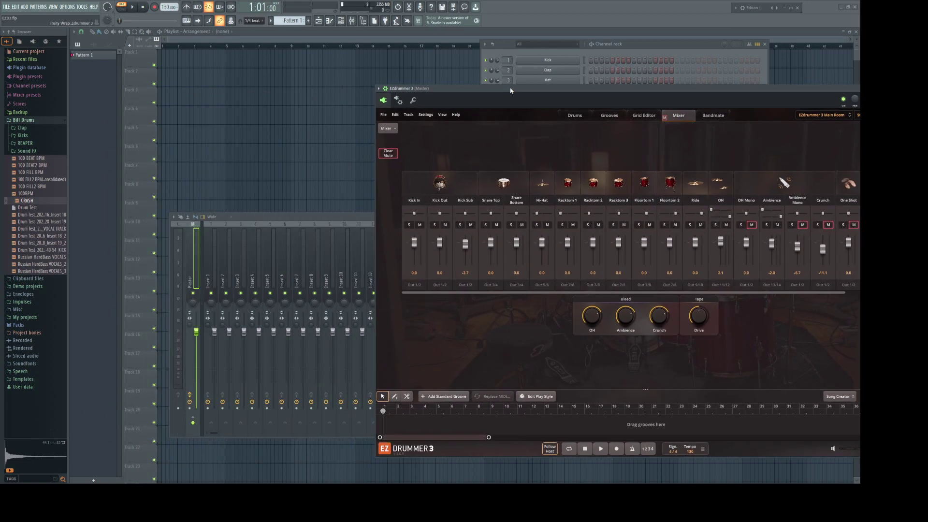
click(439, 183)
click(439, 183)
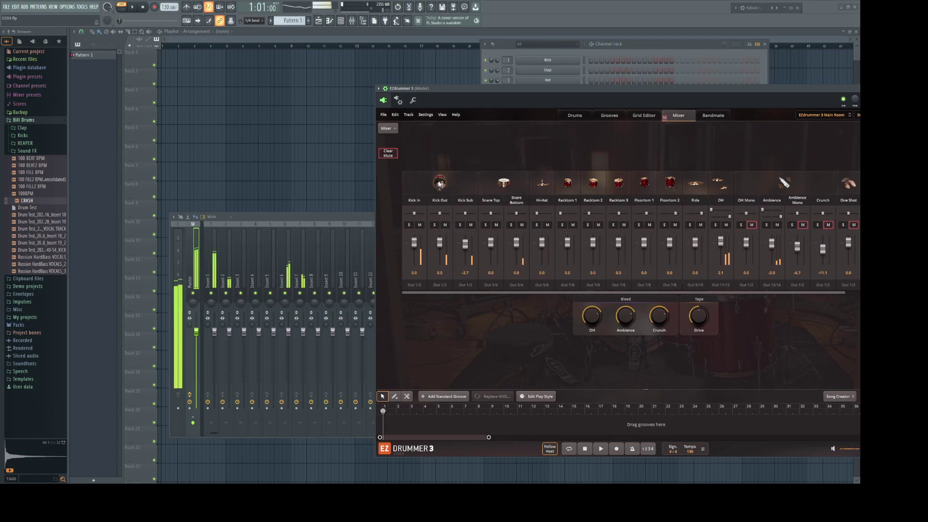
click(439, 184)
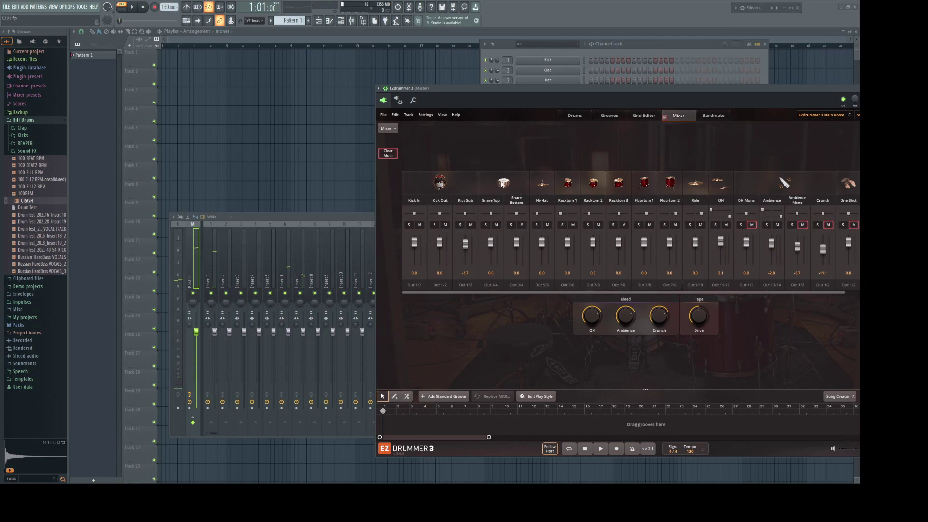
click(503, 184)
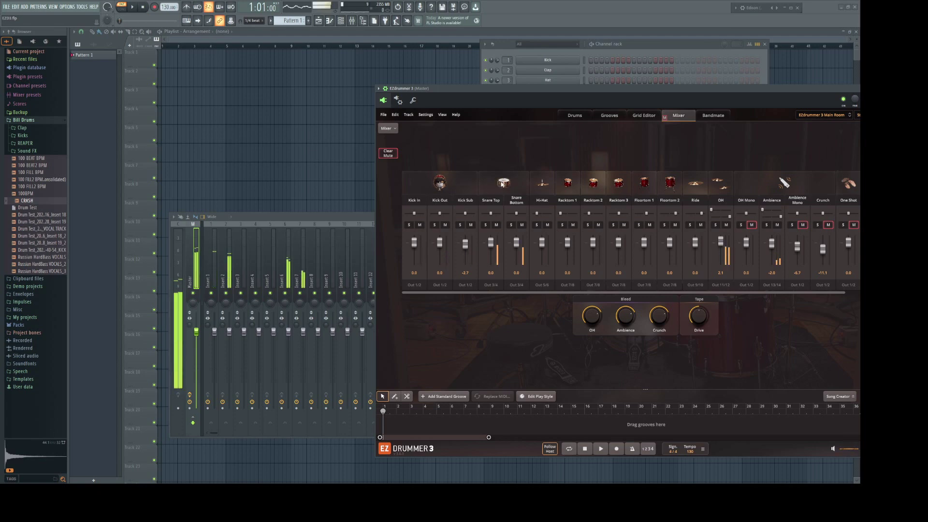
click(440, 184)
click(440, 183)
click(440, 184)
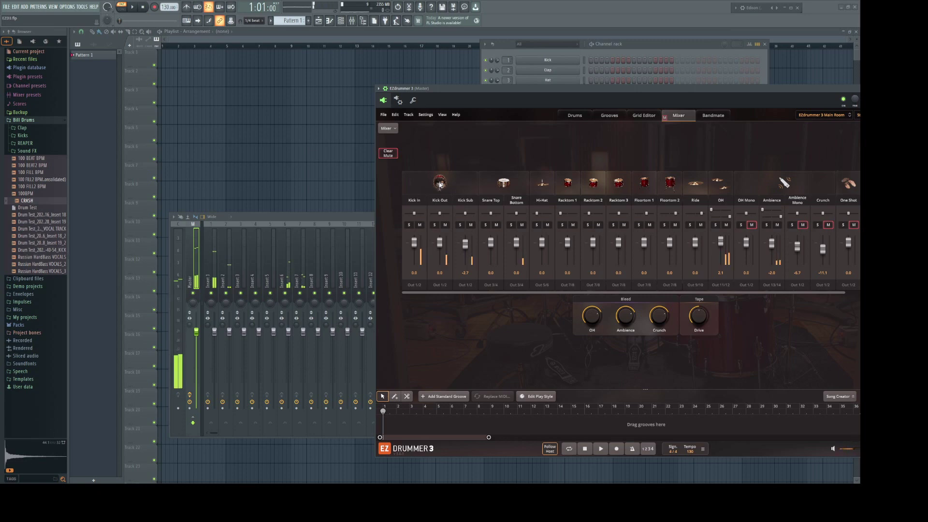
Step: Mute the OH and Ambience channels, then audition the snare again
click(726, 225)
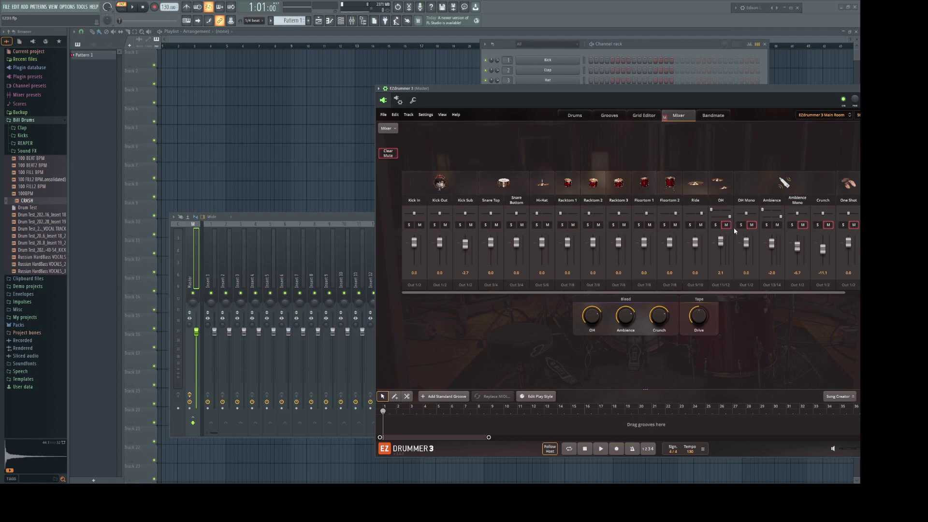
click(777, 226)
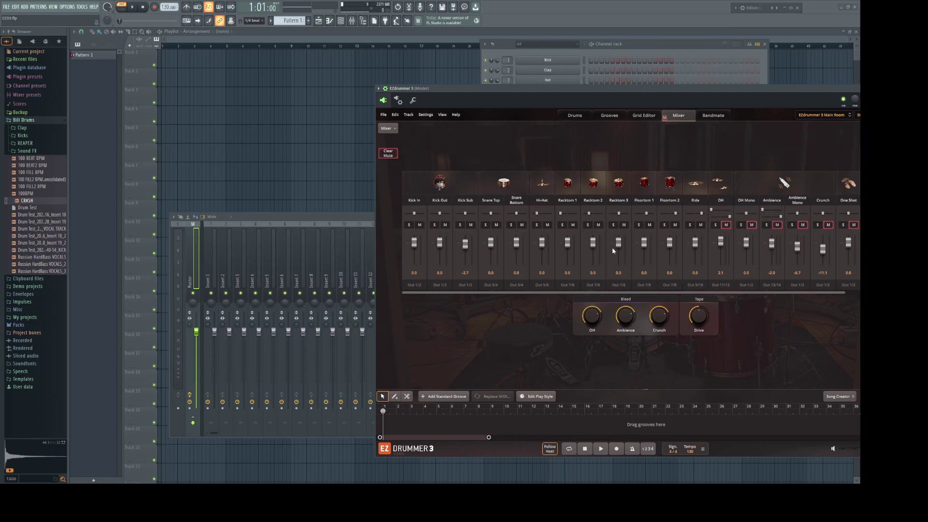
click(503, 182)
click(506, 185)
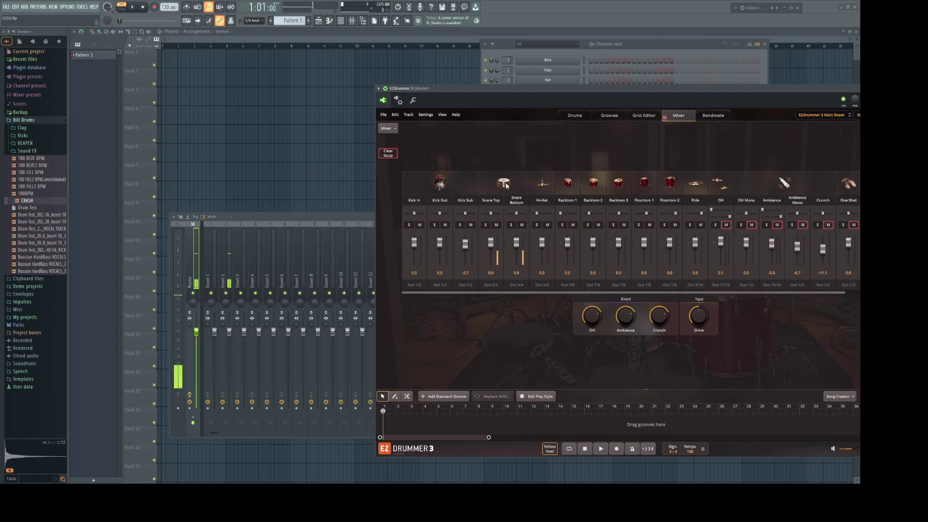
click(506, 185)
click(506, 185)
click(506, 186)
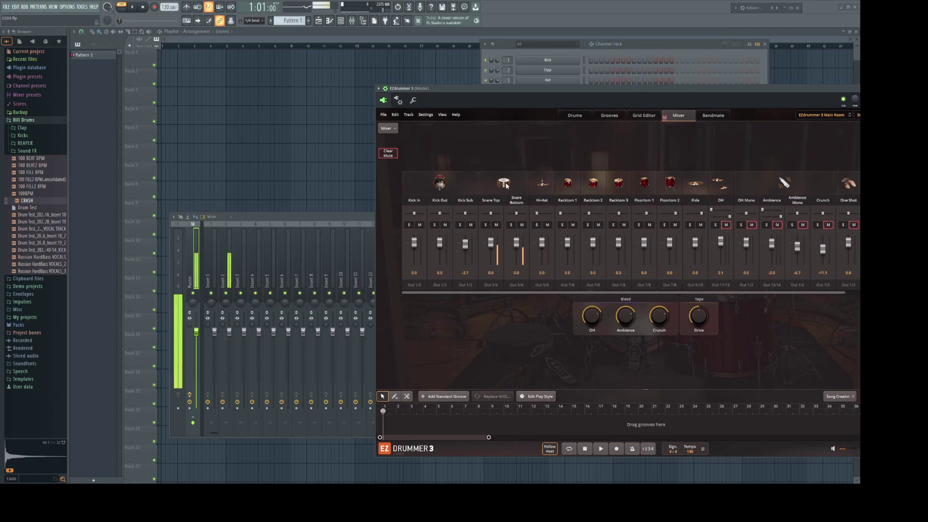
Step: Rename mixer Insert 2 to SNARE and Insert 1 to KICK
click(223, 275)
right_click(232, 223)
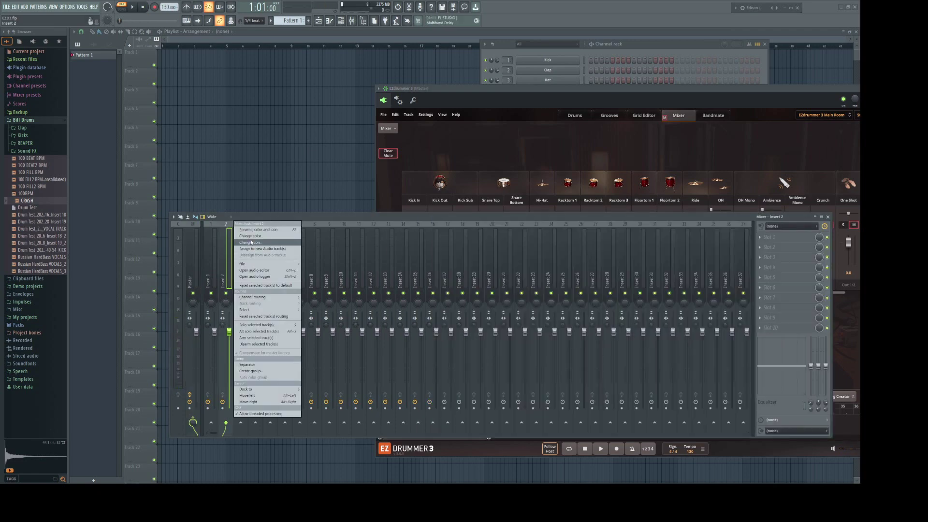
click(259, 232)
text(SNARE)
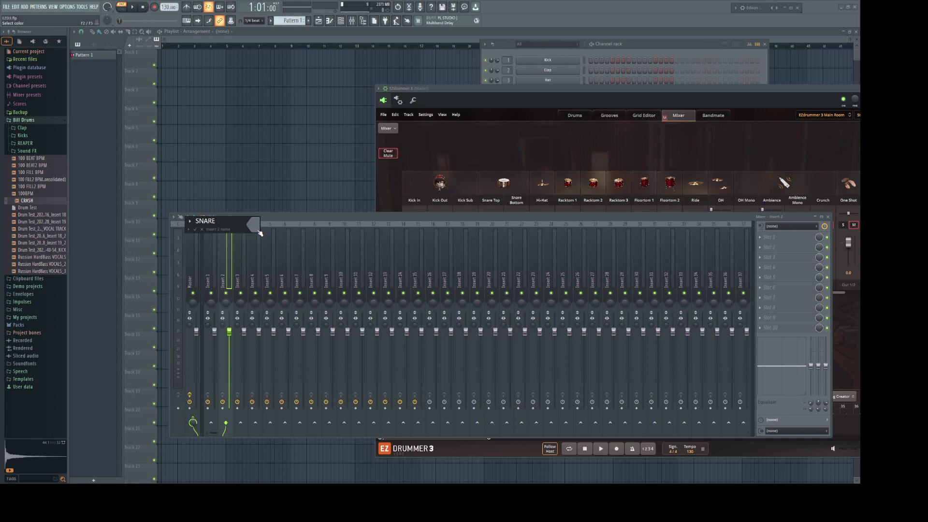
key(Return)
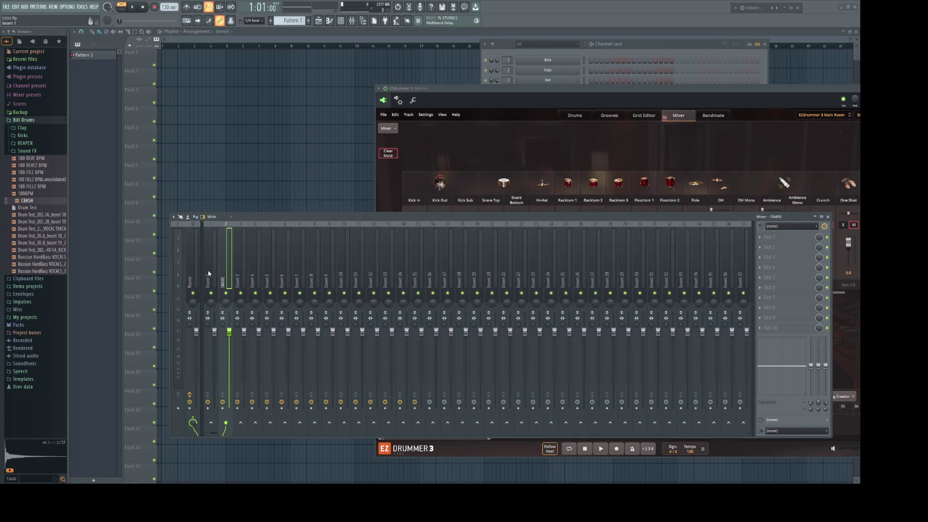
right_click(209, 274)
click(238, 228)
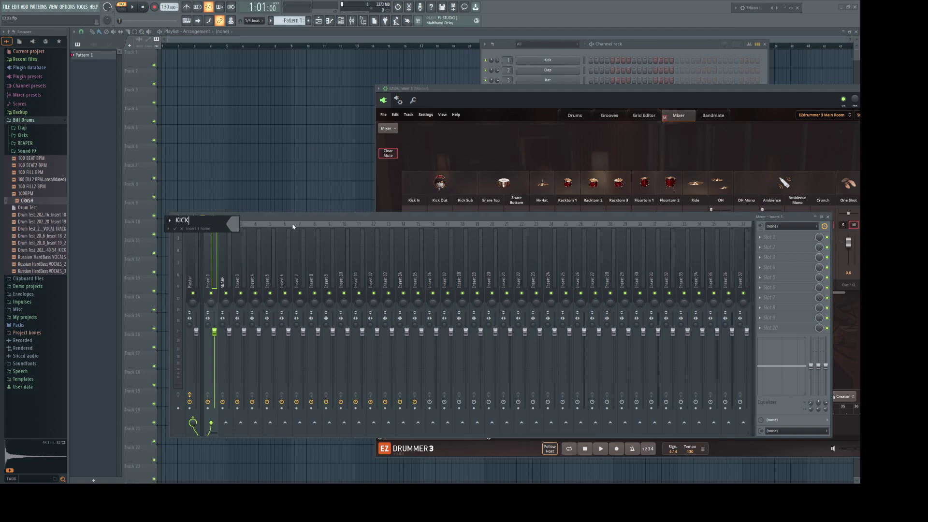
text(KICK)
key(Return)
Step: Audition kick, snare and hi-hat in EZdrummer to confirm each reaches its own insert
click(439, 184)
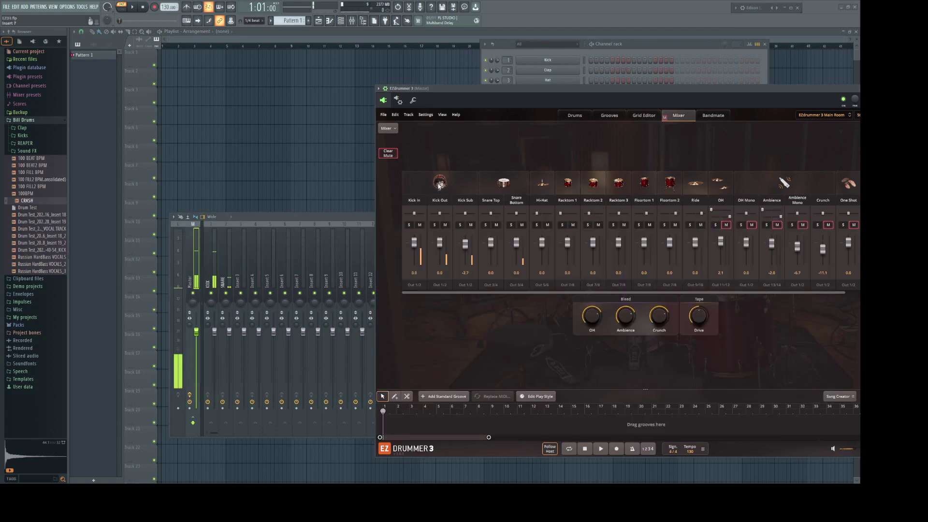
click(439, 184)
click(439, 184)
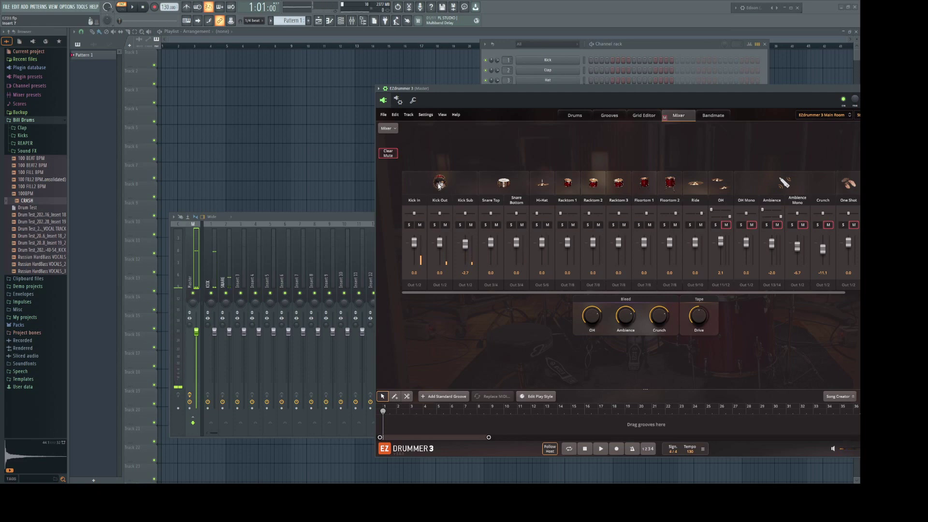
click(439, 184)
click(504, 184)
click(439, 183)
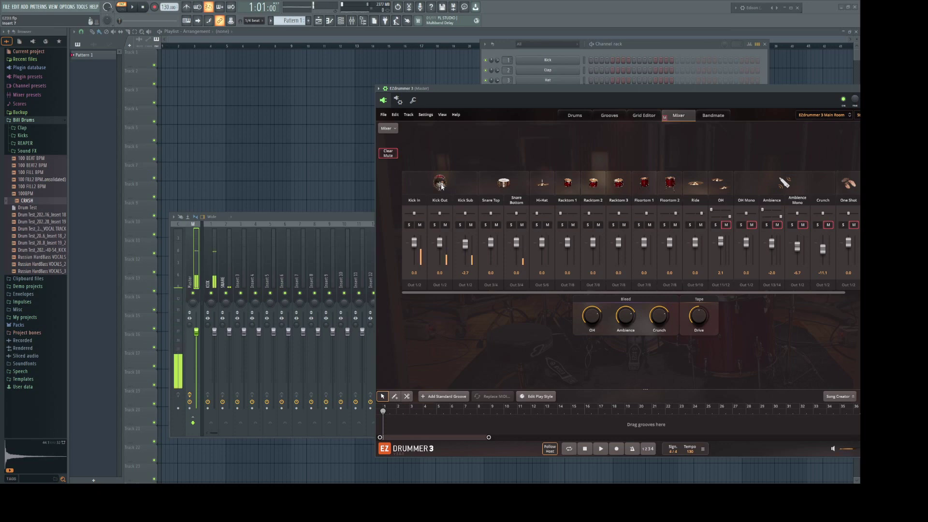
click(439, 184)
click(440, 183)
click(440, 184)
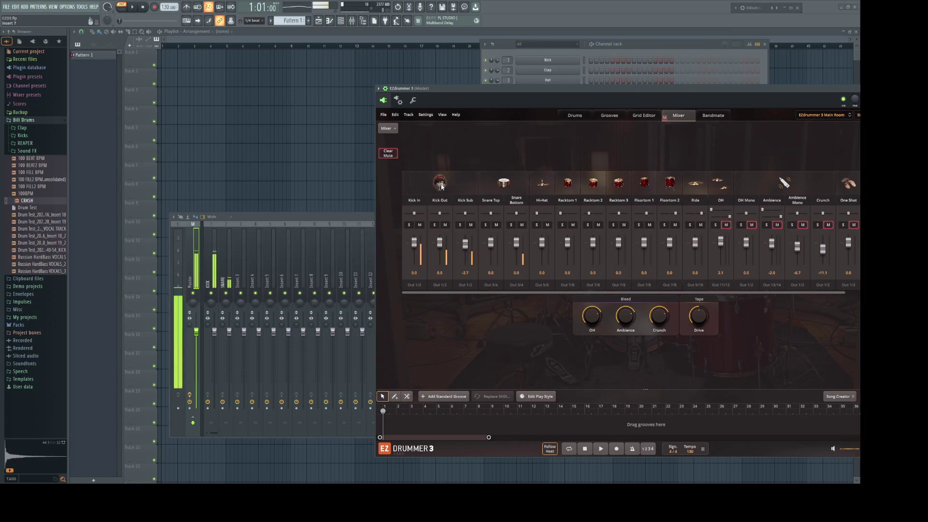
click(499, 184)
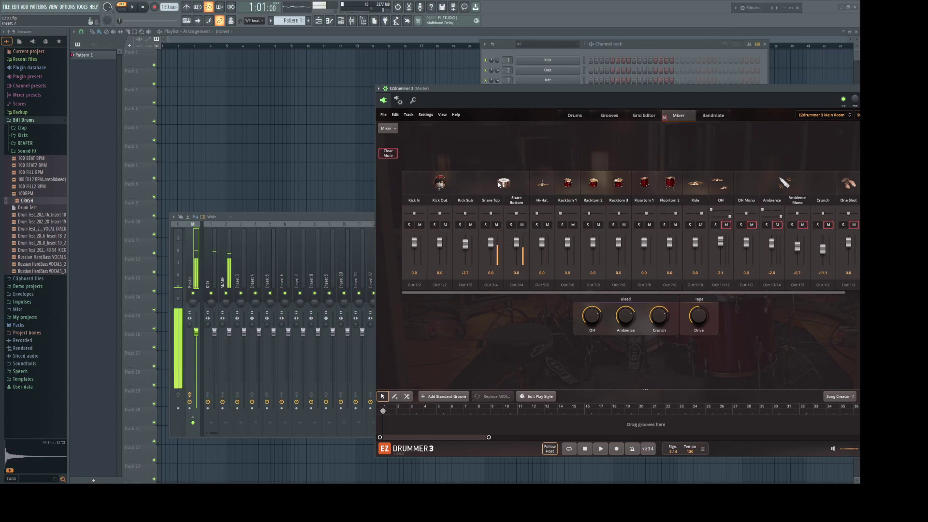
click(542, 185)
click(542, 185)
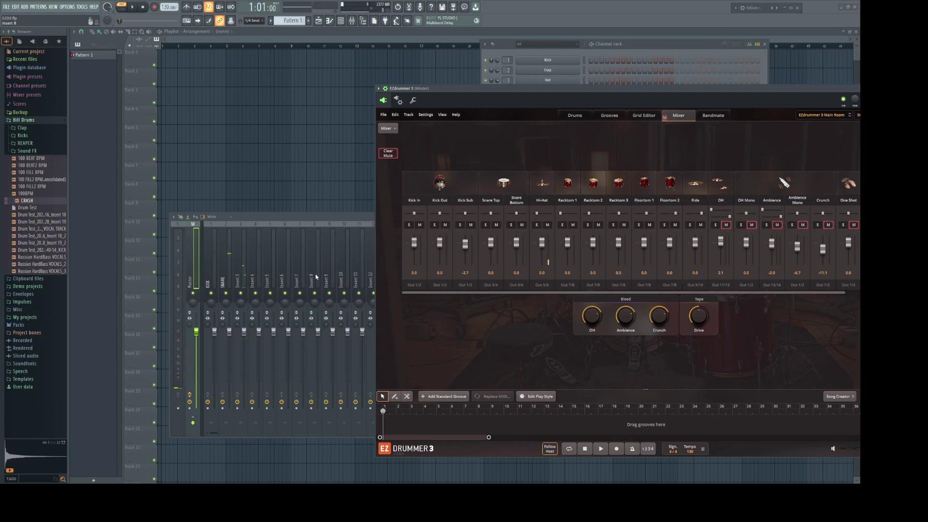
click(235, 275)
Step: Rename Insert 3 to HI HAT and Insert 4 to TOMS
right_click(246, 226)
click(265, 238)
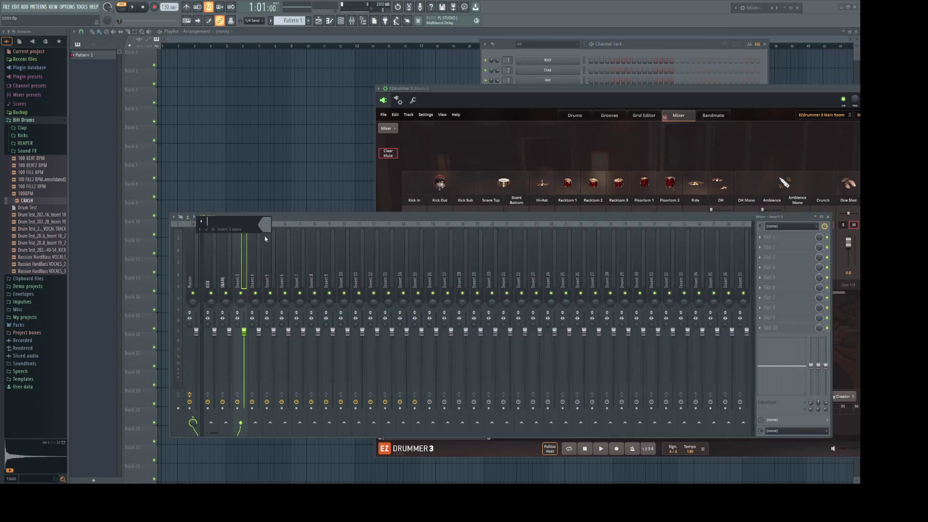
text(HI HAT)
key(Return)
right_click(258, 226)
click(278, 238)
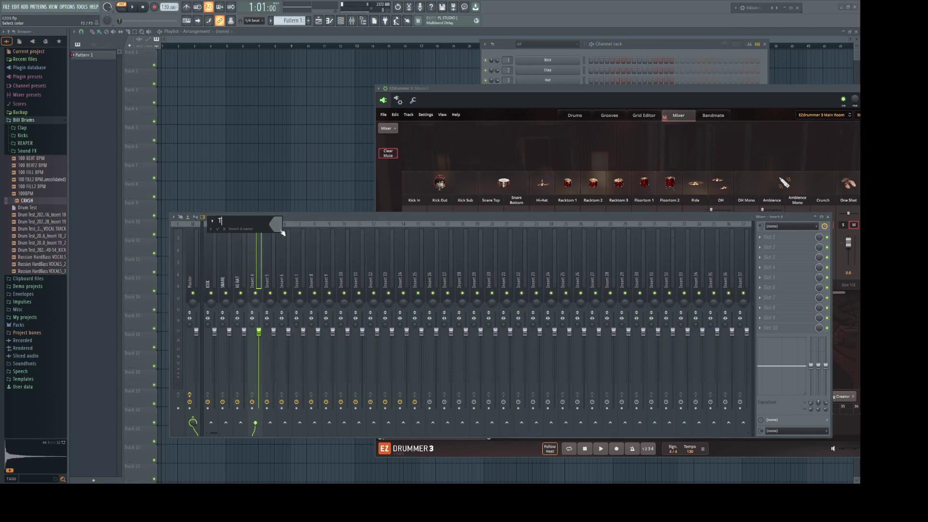
text(TOMS)
key(Return)
Step: Audition Floortoms 1–2 and Racktoms 1–3 to check they reach the TOMS track
click(669, 183)
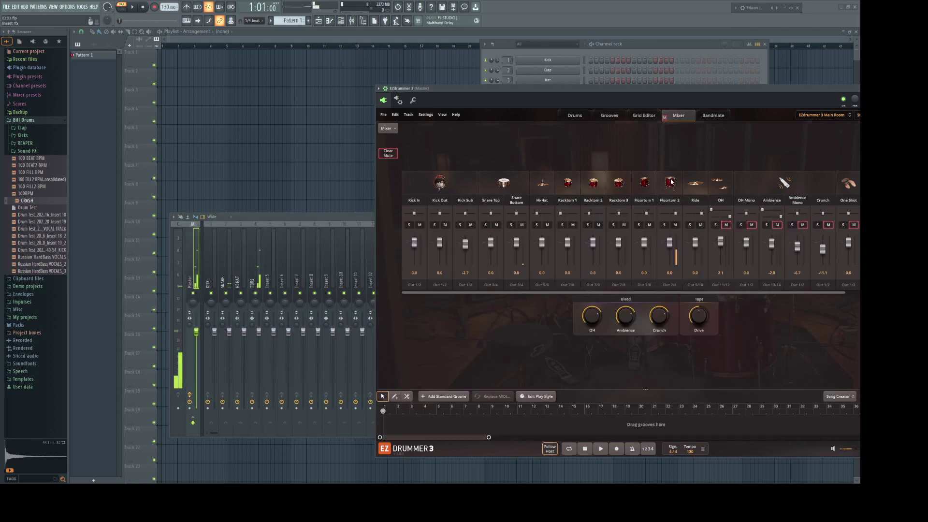
click(645, 184)
click(618, 184)
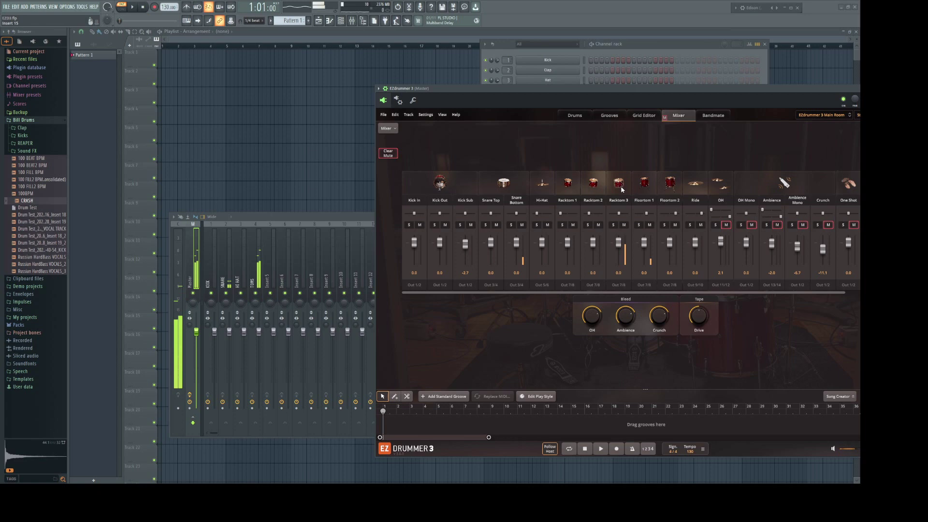
click(593, 183)
click(568, 184)
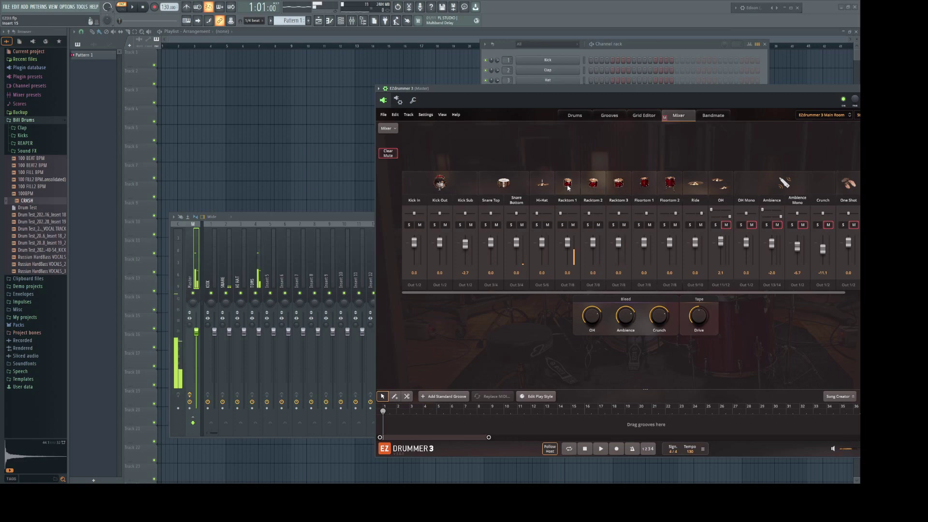
Step: Rename Inserts 5, 6 and 7 to RIDE, OVERHEADS and AMBIENCE
click(268, 279)
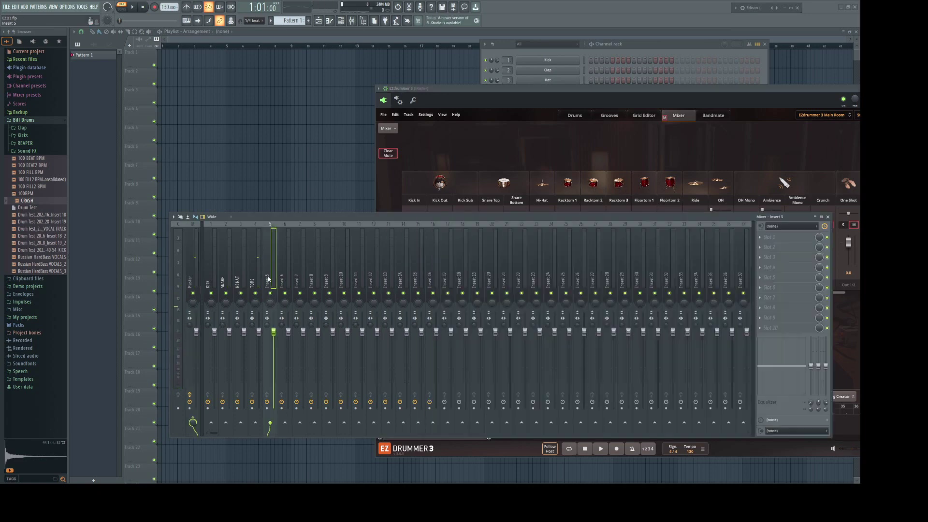
key(F2)
text(RIDE)
key(Return)
right_click(280, 268)
click(321, 232)
text(OVERHEADS)
key(Return)
right_click(296, 267)
click(333, 232)
text(AMBI)
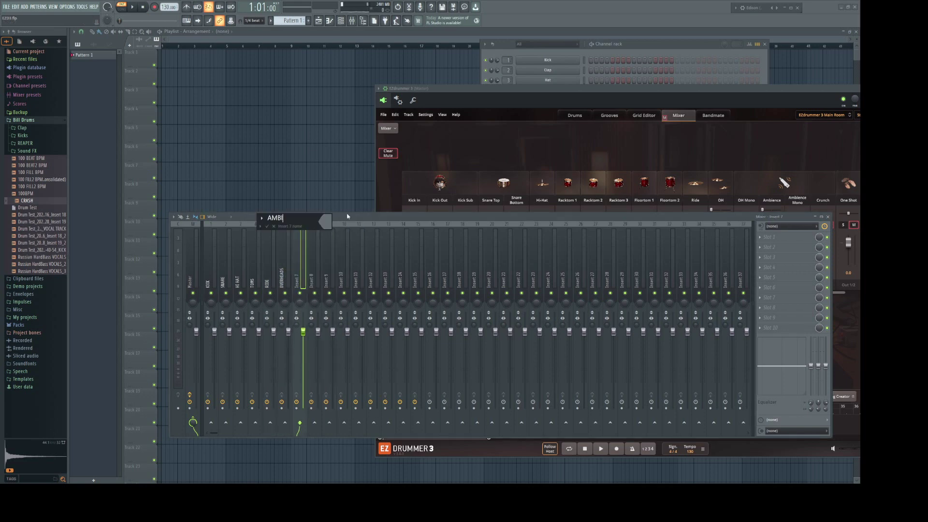
text(ENCE)
key(Return)
drag(347, 216, 347, 279)
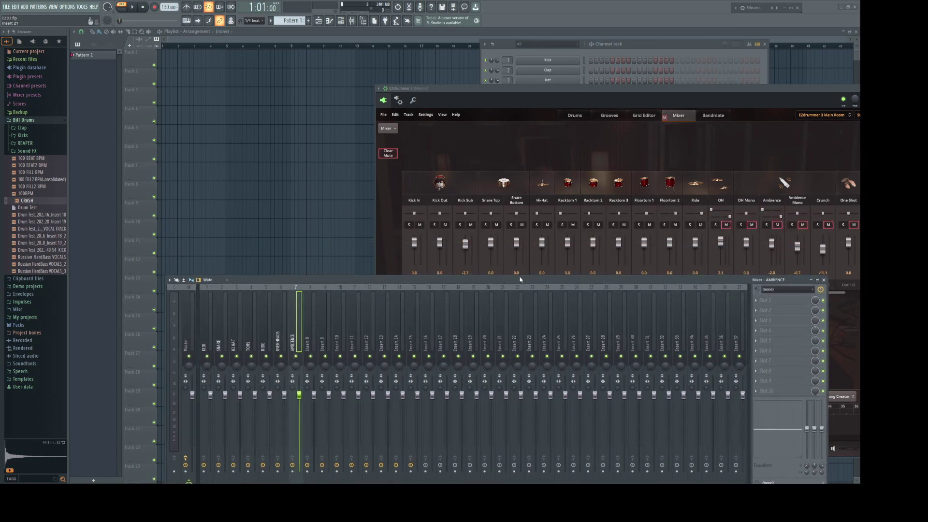
Step: Unmute EZdrummer's Ambience channel at 12.0 dB and lower the AMBIENCE insert to -20.2 dB
click(778, 226)
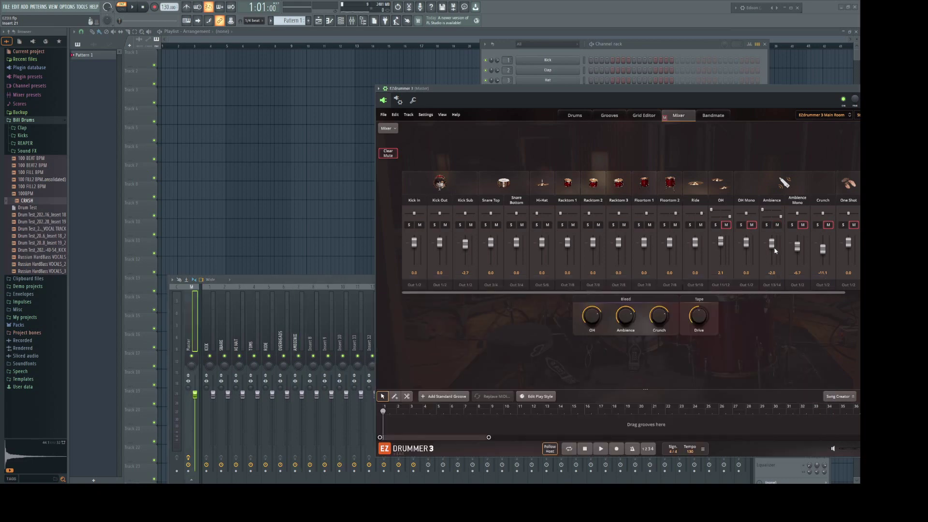
drag(773, 247, 772, 232)
drag(340, 281, 314, 167)
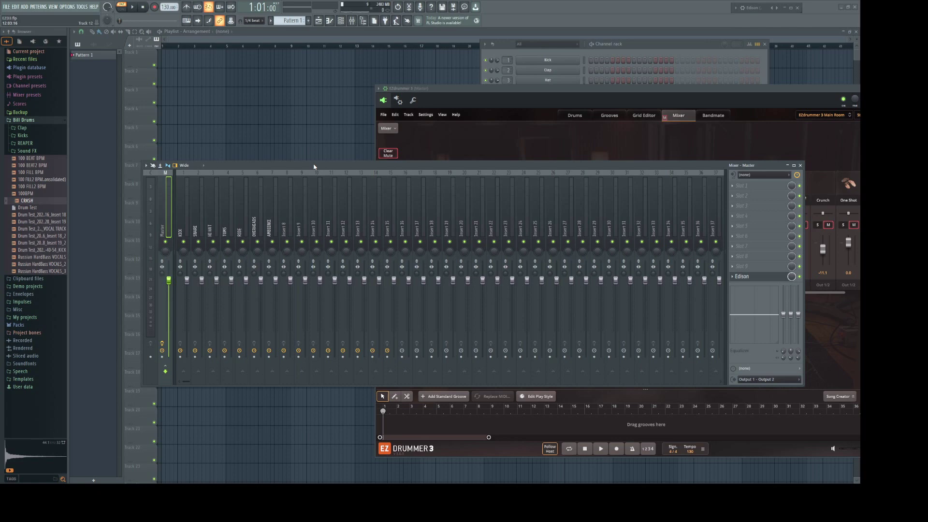
drag(276, 280, 276, 335)
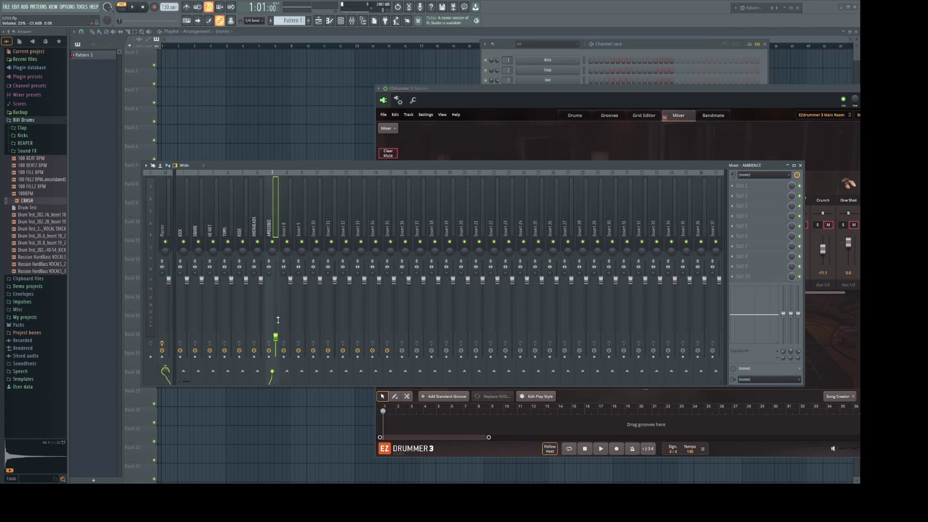
Step: Bring EZdrummer to the front and unmute its OH overhead channel
drag(327, 166, 427, 257)
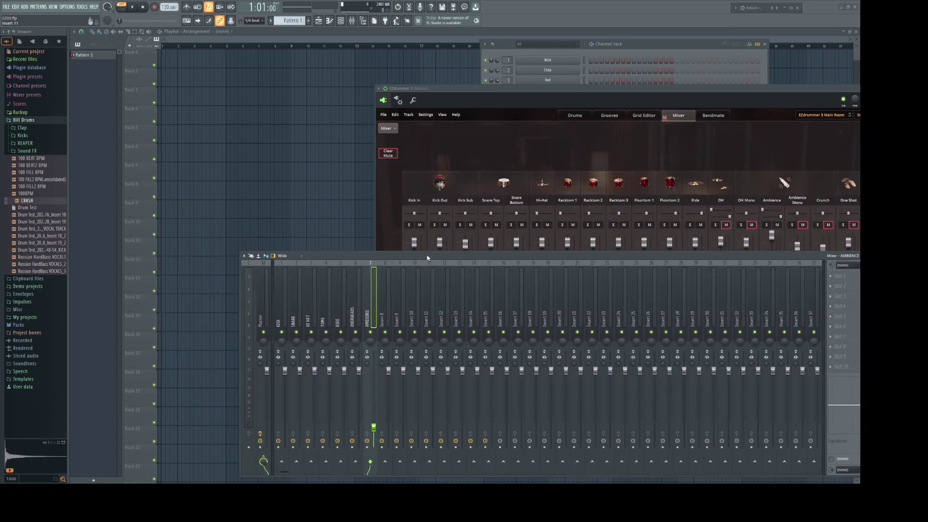
click(717, 181)
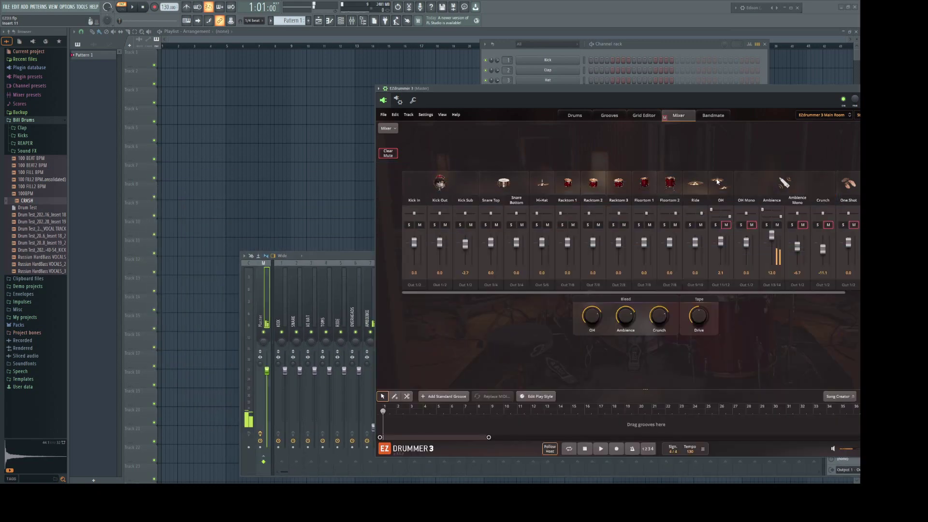
drag(290, 255, 207, 216)
click(726, 225)
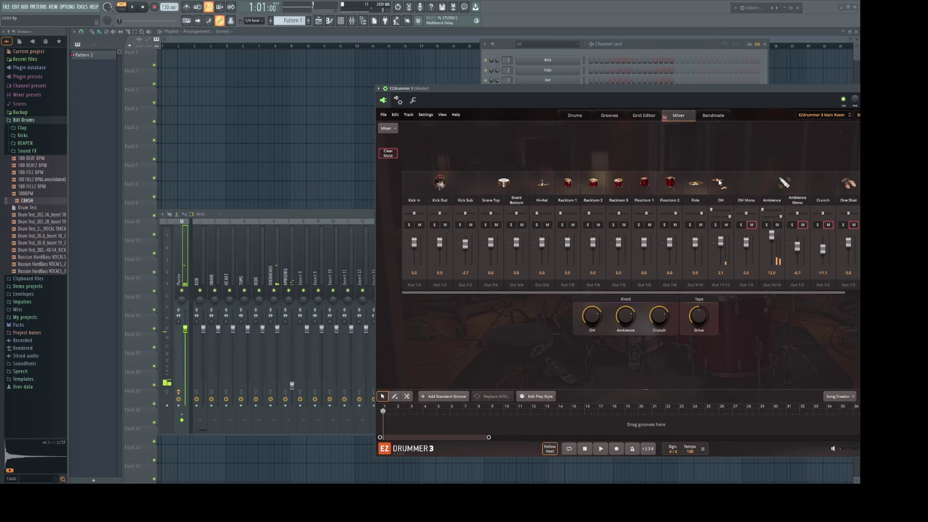
click(694, 186)
click(693, 186)
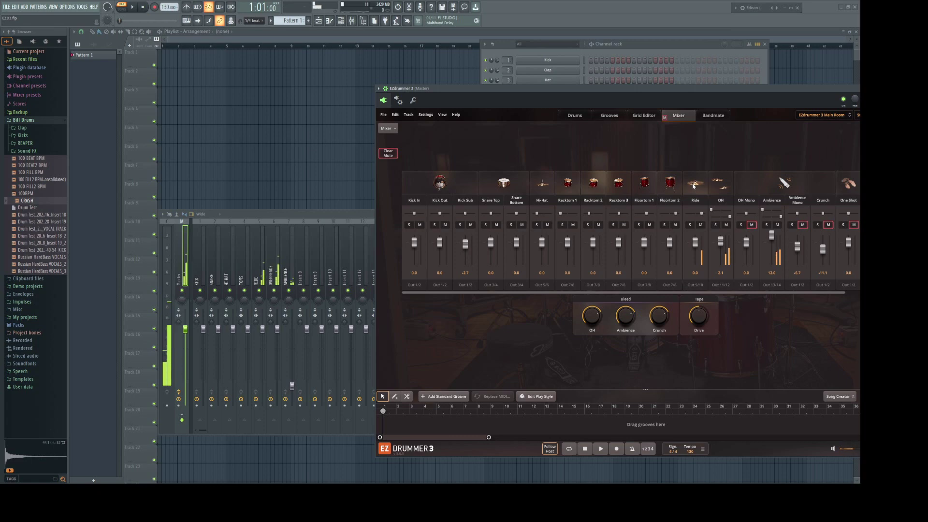
click(668, 186)
click(644, 186)
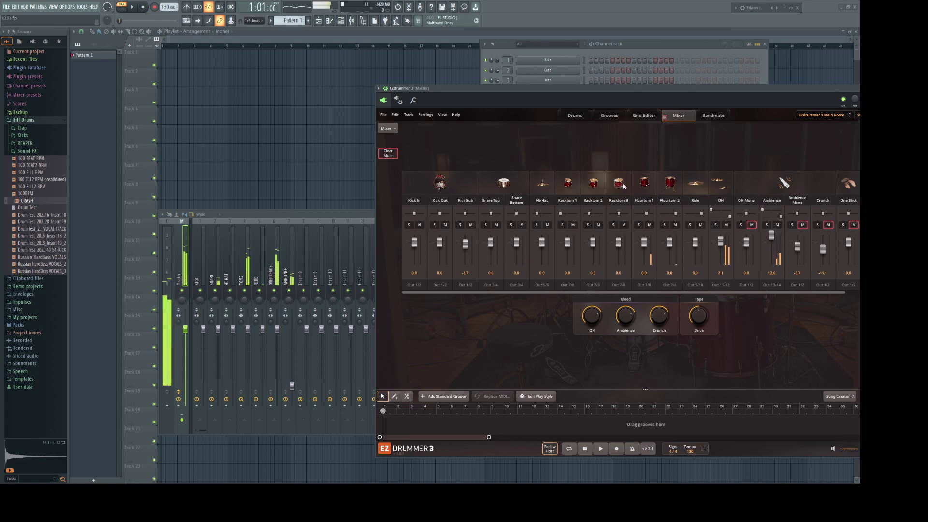
click(567, 186)
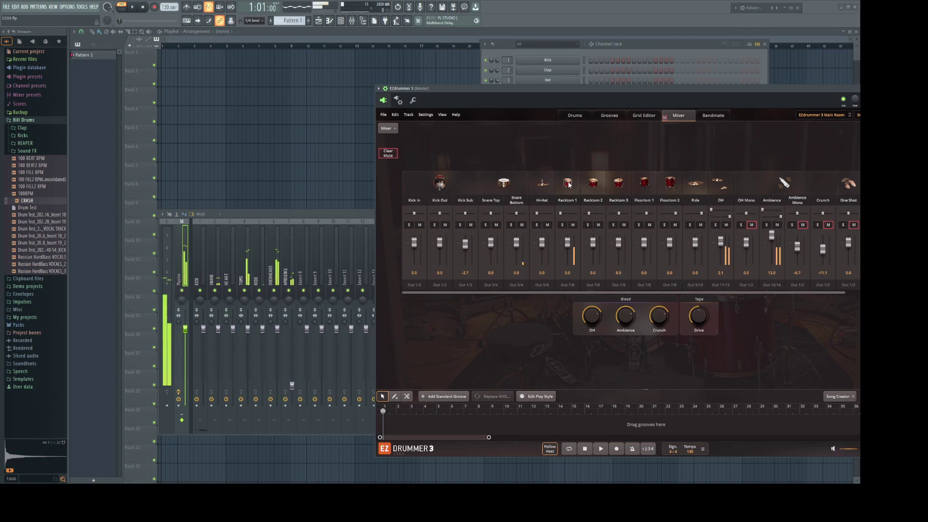
click(542, 188)
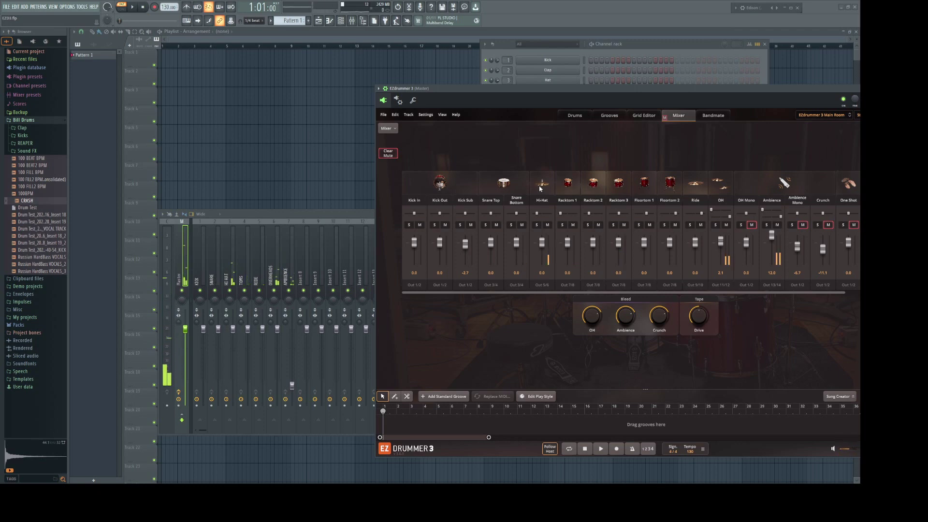
click(503, 184)
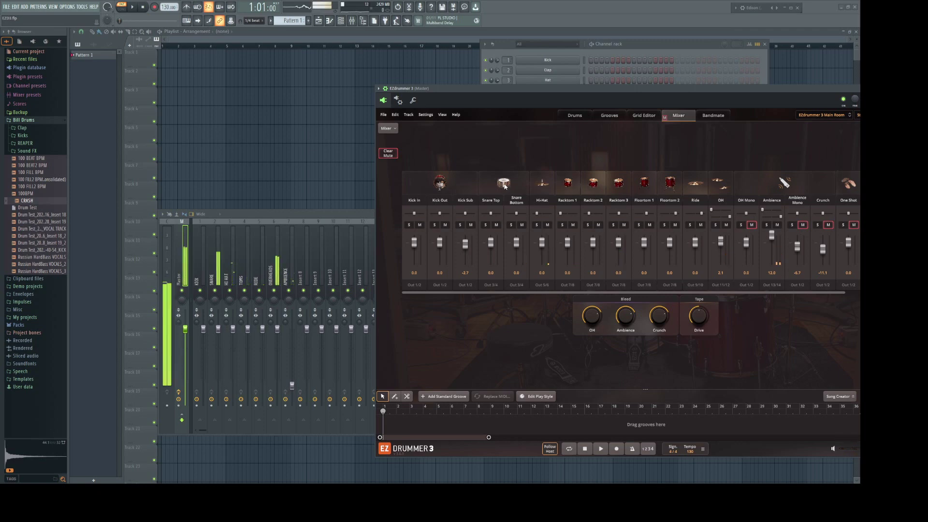
click(445, 185)
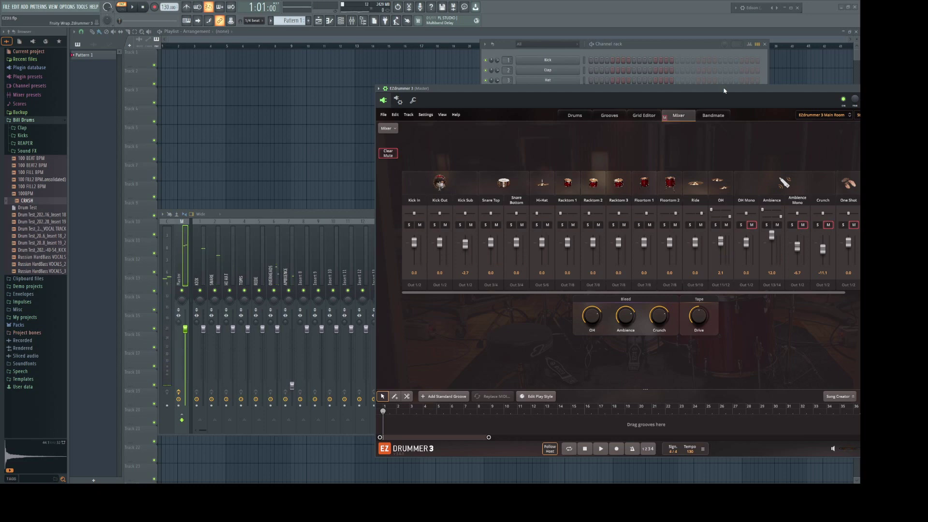
Step: Close the EZdrummer window and name mixer insert 8 'DRUM BUS'
drag(723, 90, 622, 95)
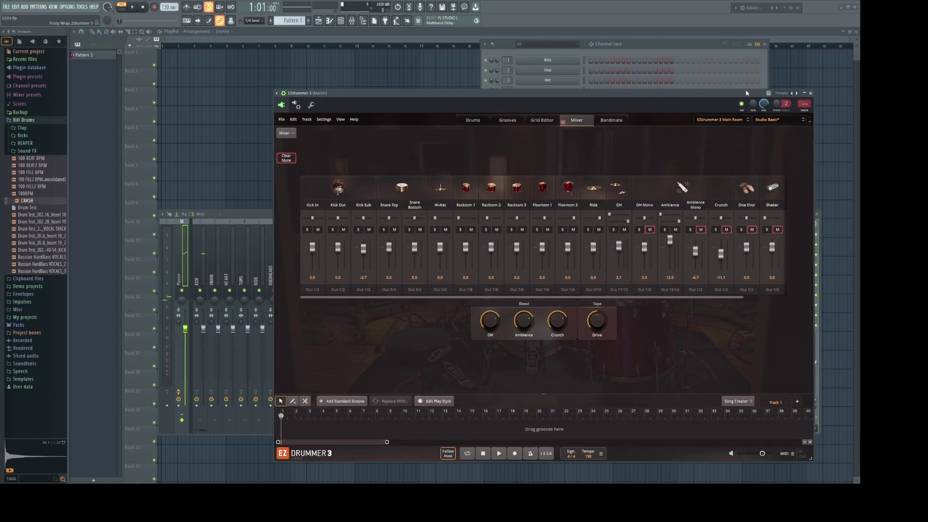
click(811, 93)
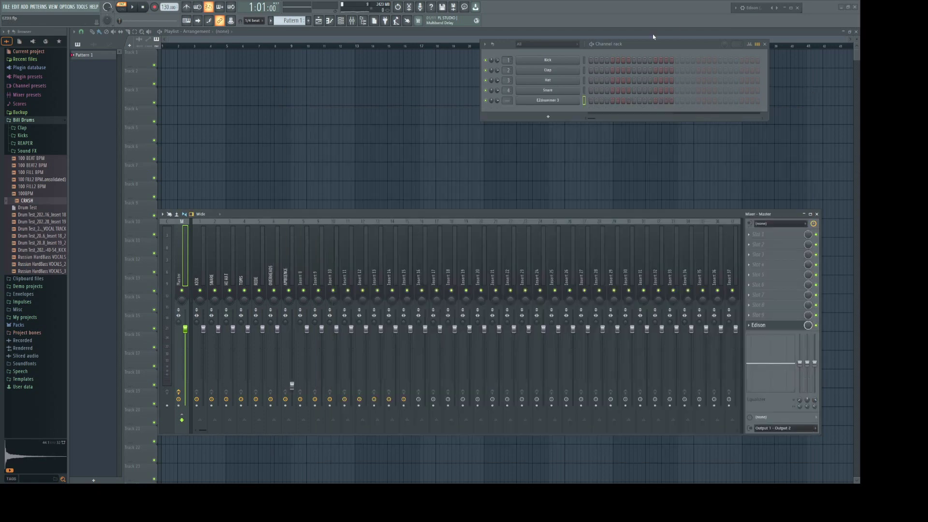
click(300, 276)
right_click(301, 276)
click(329, 230)
text(DRUM BUS)
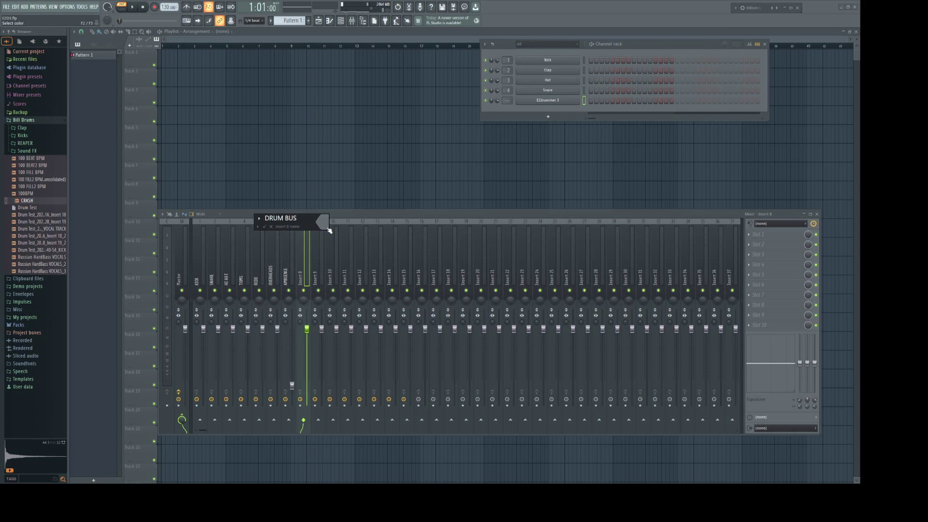
key(Return)
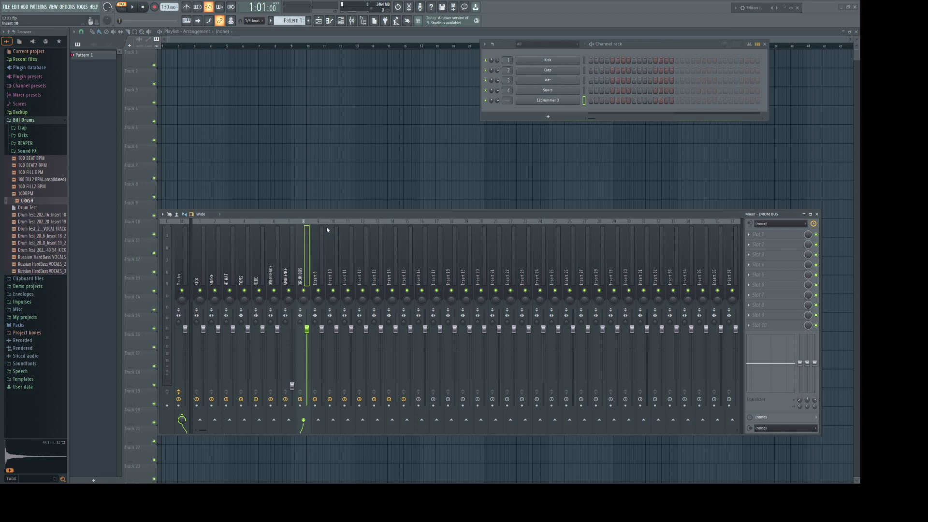
Step: Insert separators on both sides of the DRUM BUS track, beside it and before insert 9
right_click(301, 265)
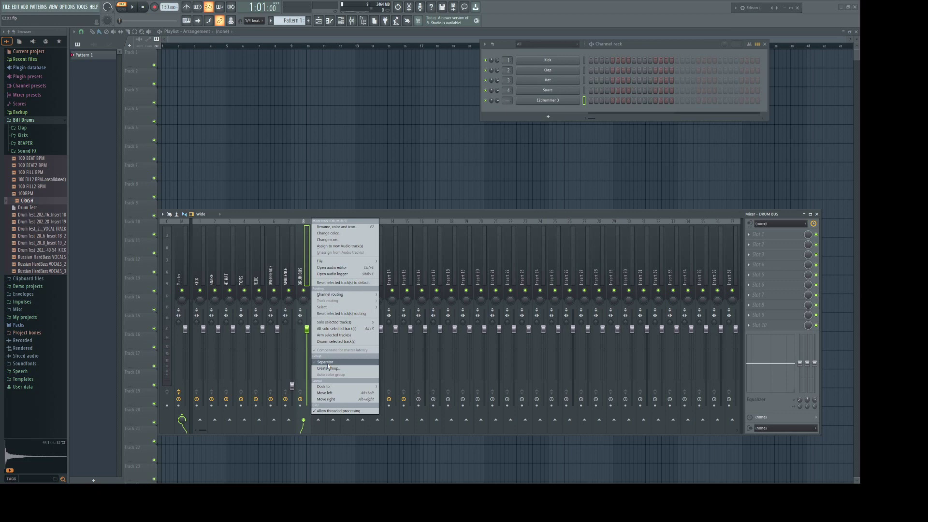
click(327, 362)
click(320, 275)
right_click(320, 276)
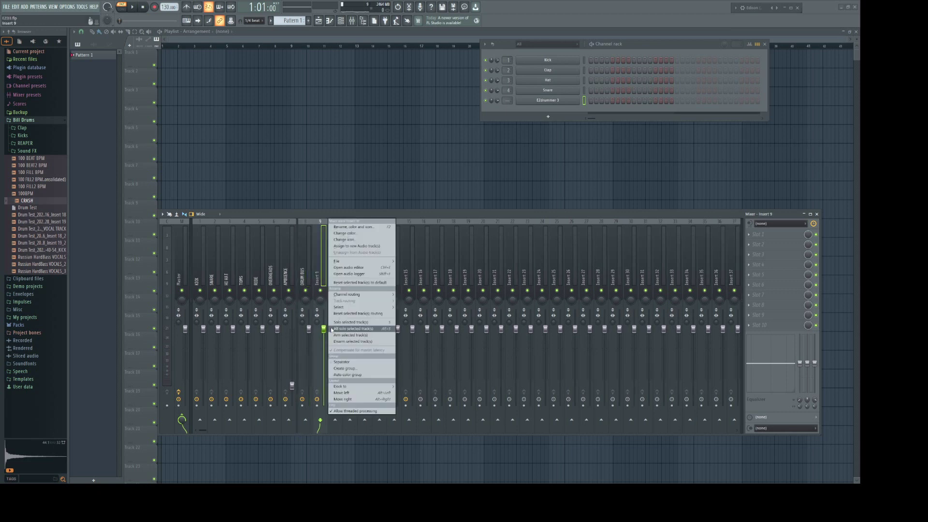
click(343, 365)
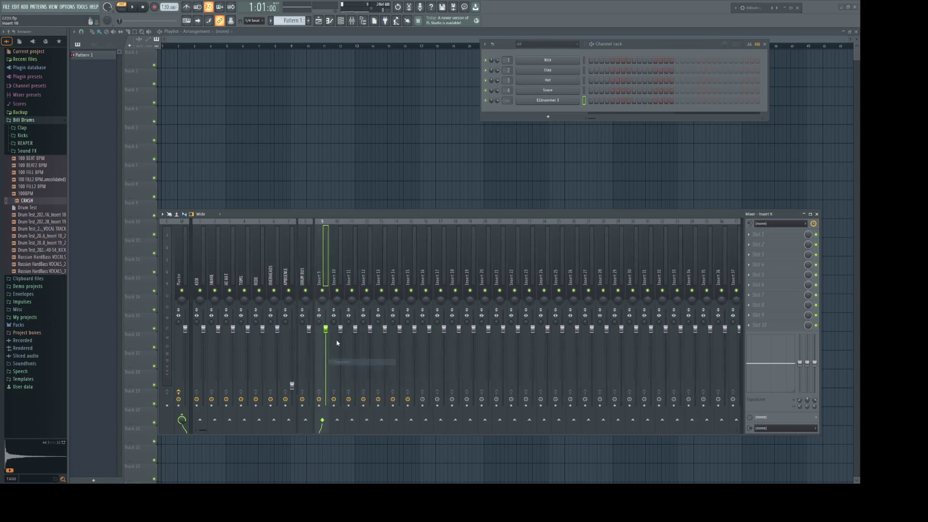
Step: Give the DRUM BUS track a grey colour in its name and colour settings
right_click(301, 262)
click(332, 227)
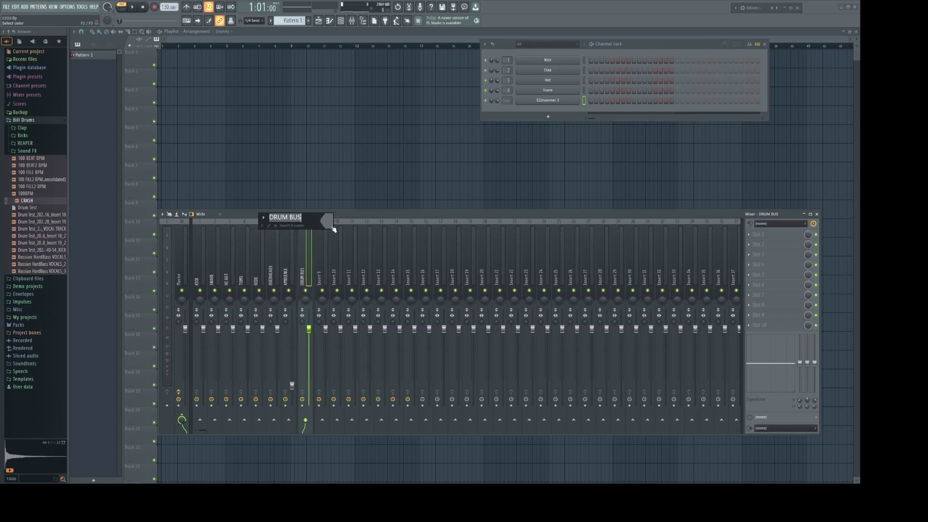
click(331, 228)
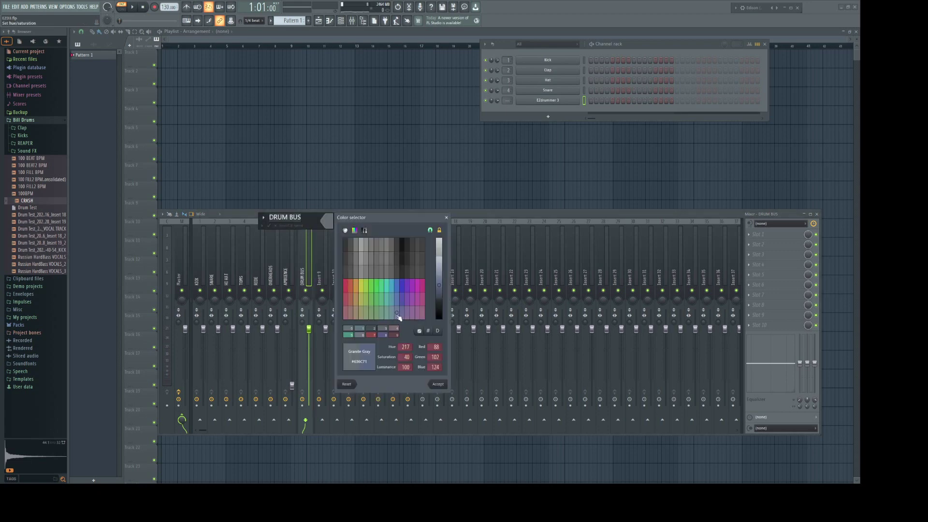
click(437, 384)
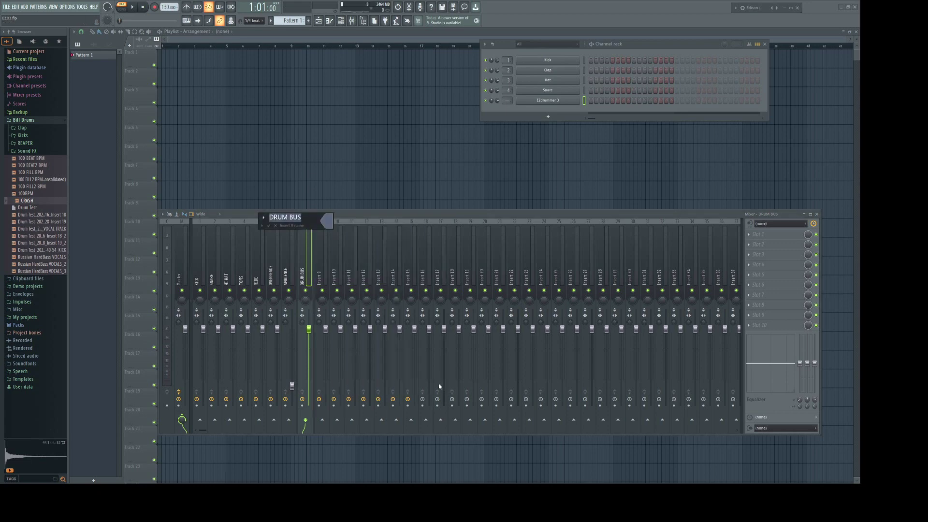
key(Return)
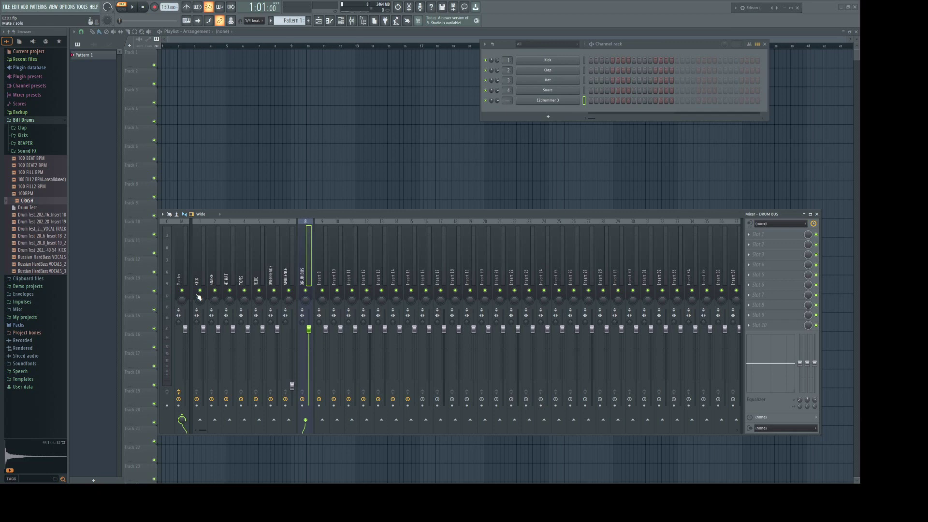
Step: Route the KICK, SNARE and HI HAT tracks only into the DRUM BUS
click(198, 277)
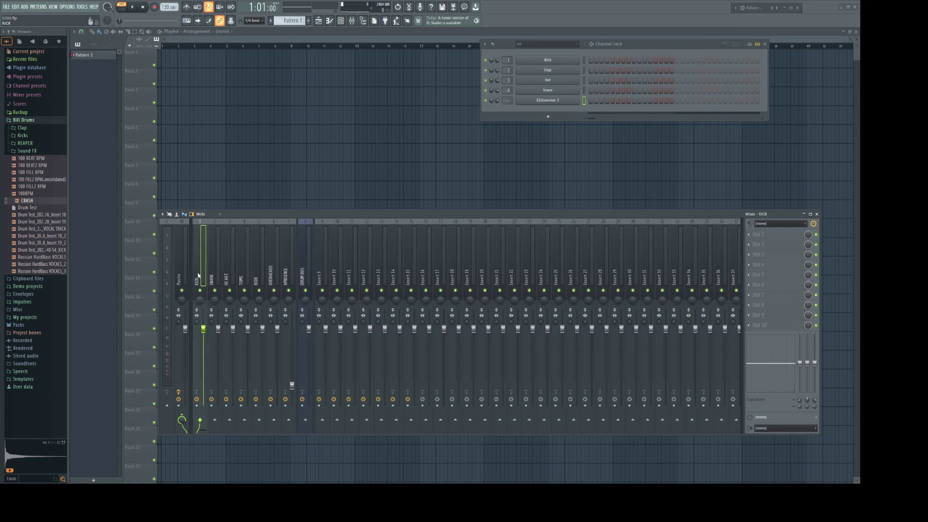
right_click(306, 420)
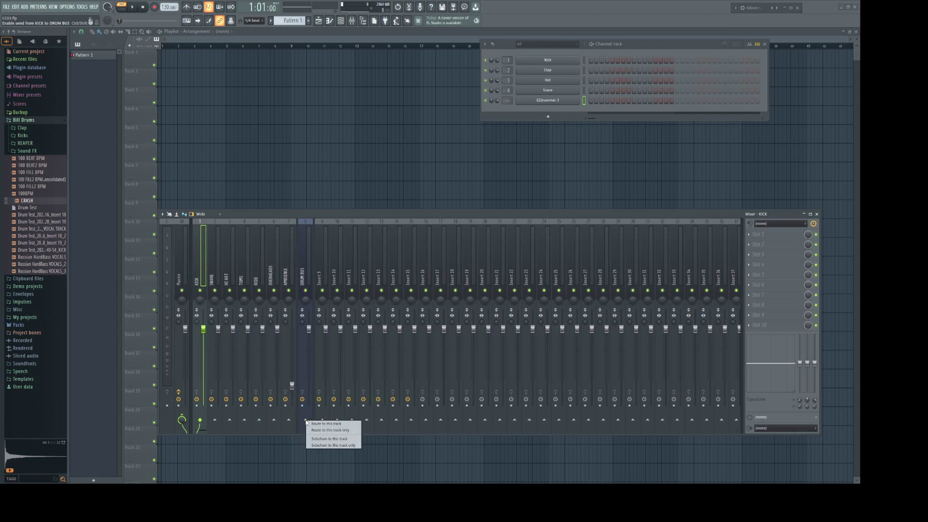
click(320, 430)
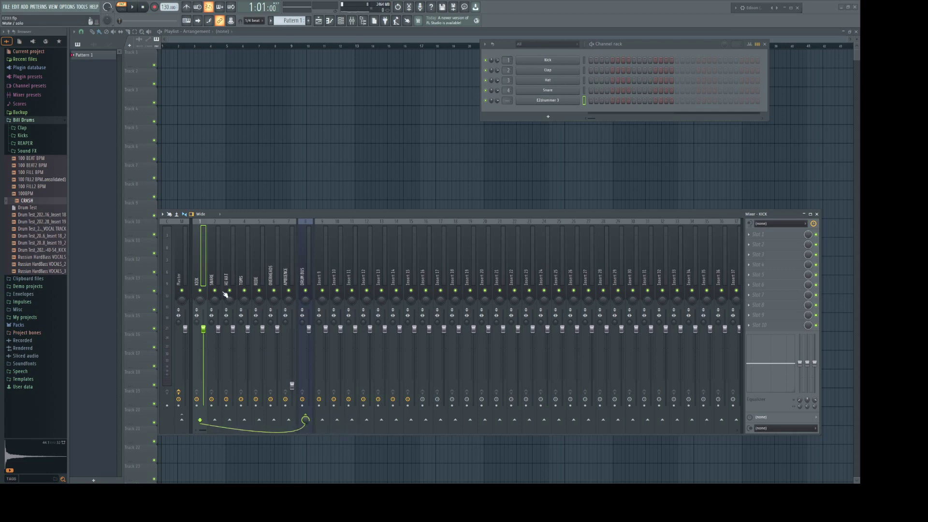
right_click(213, 280)
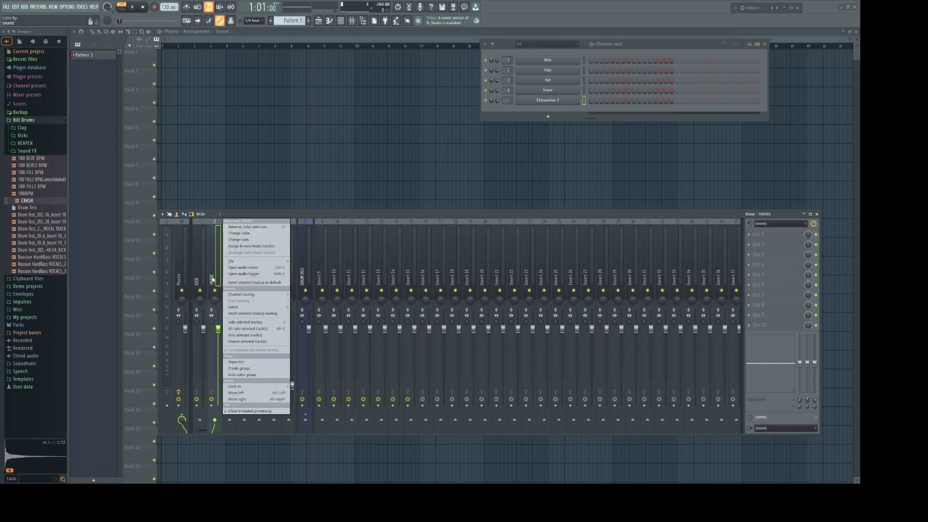
click(213, 280)
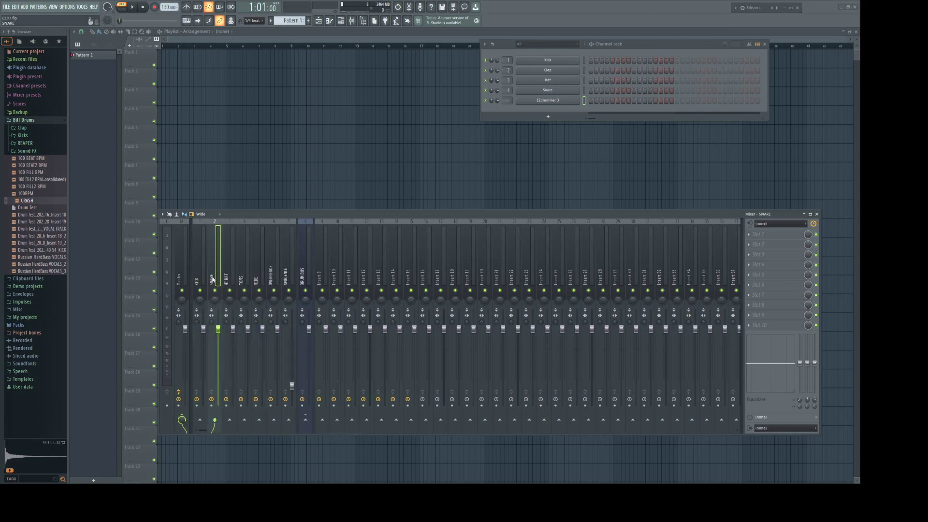
right_click(306, 421)
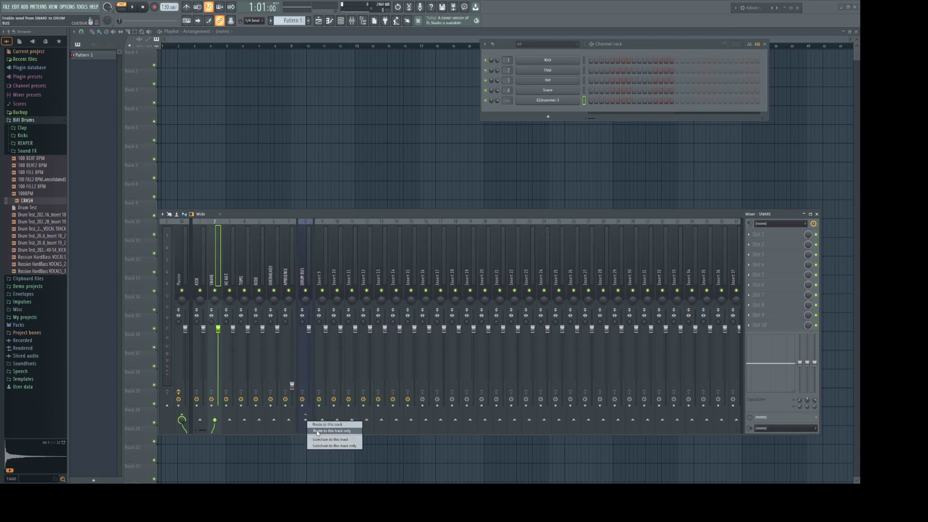
click(319, 431)
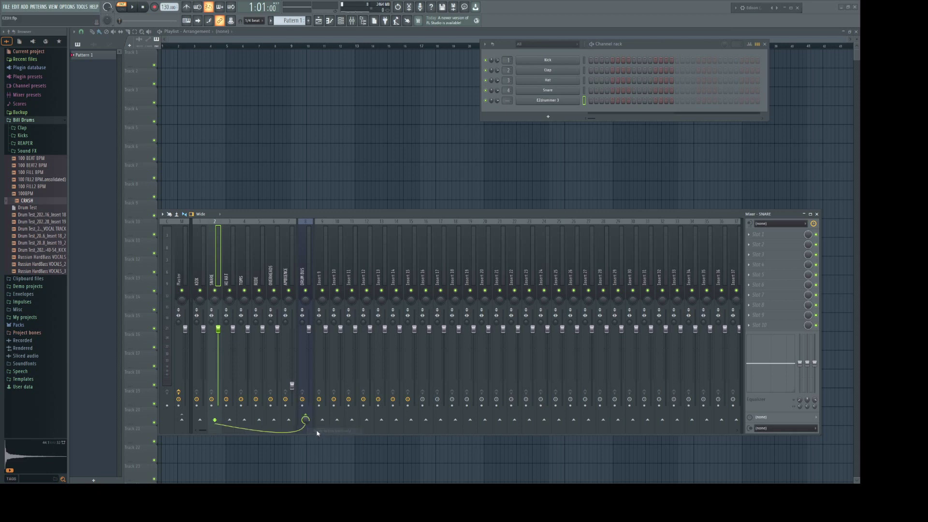
right_click(225, 273)
key(Escape)
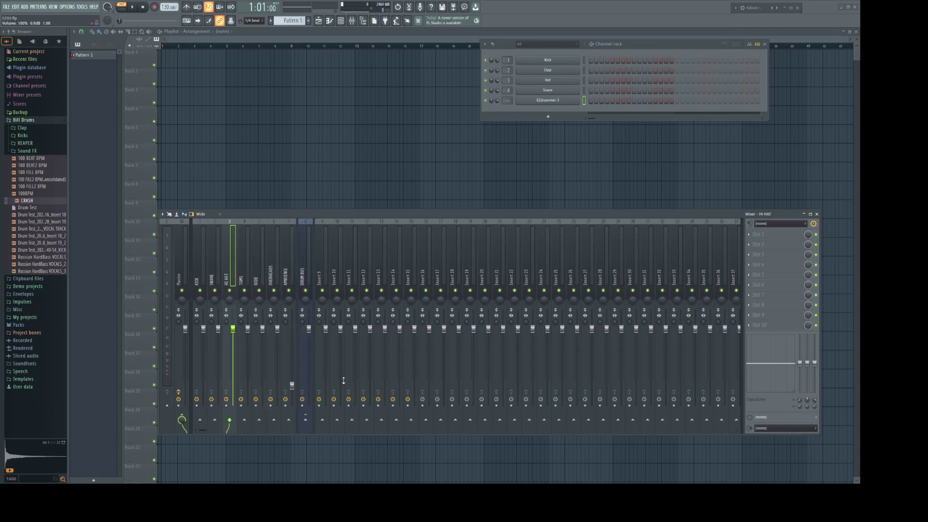
right_click(306, 421)
click(319, 430)
Step: Route TOMS, RIDE and AMBIENCE only into the DRUM BUS, then check KICK's routing
key(Right)
right_click(306, 420)
click(319, 430)
click(261, 293)
right_click(306, 421)
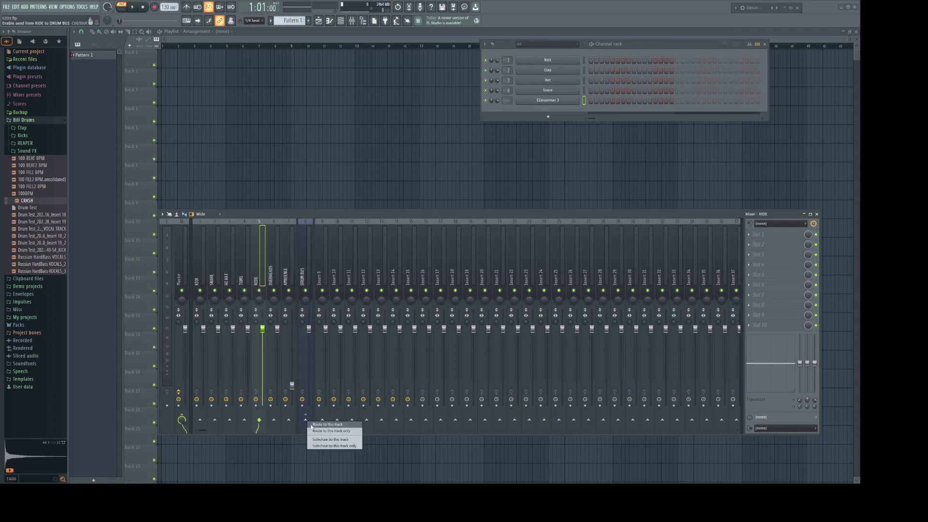
click(319, 430)
key(Right)
key(Right)
right_click(306, 420)
click(319, 431)
click(304, 258)
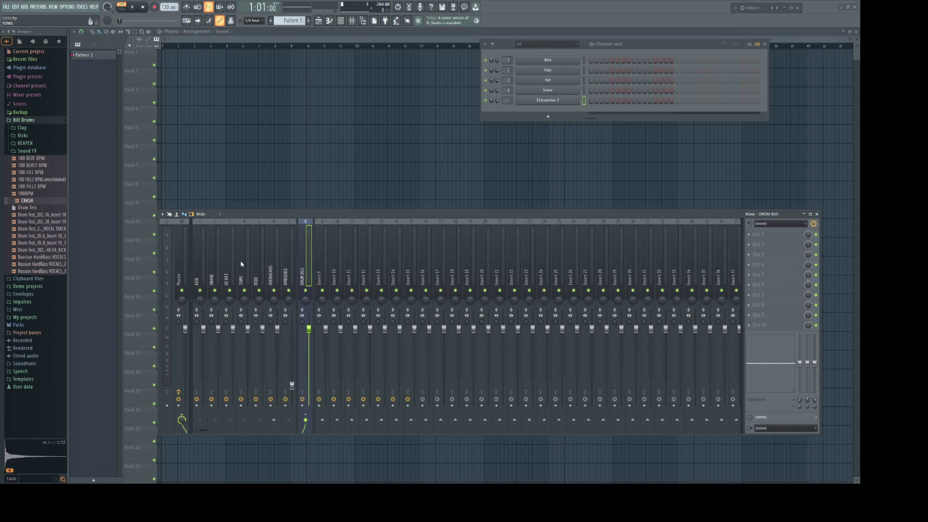
click(197, 268)
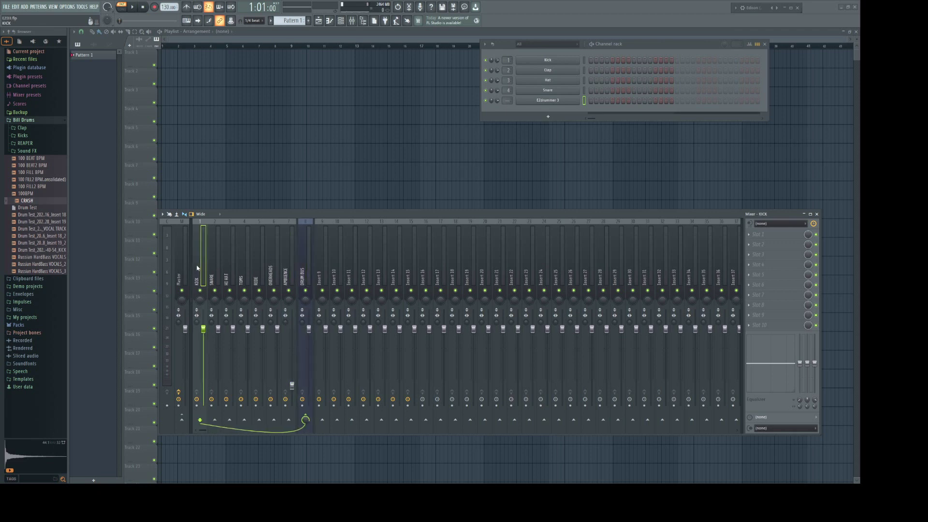
Step: Route the OVERHEADS track only into the DRUM BUS
key(Right)
key(Right)
key(Right)
key(Right)
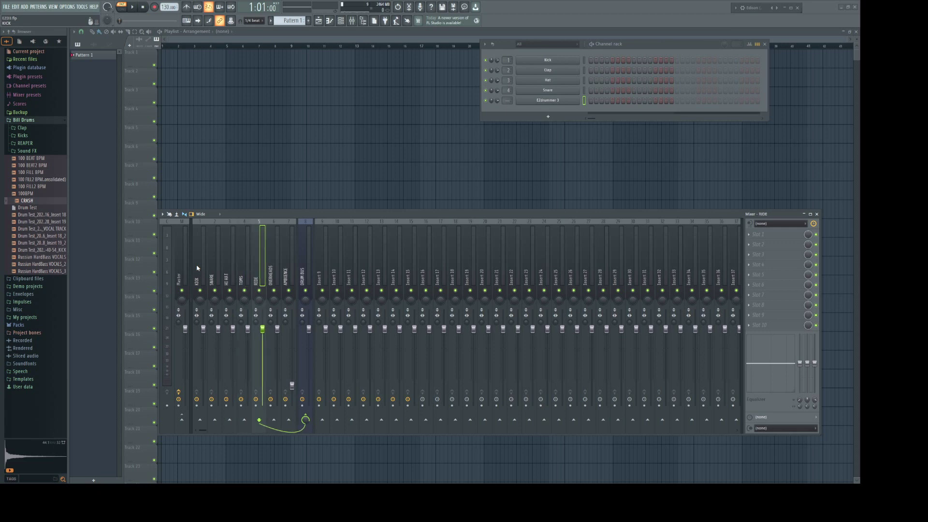
key(Right)
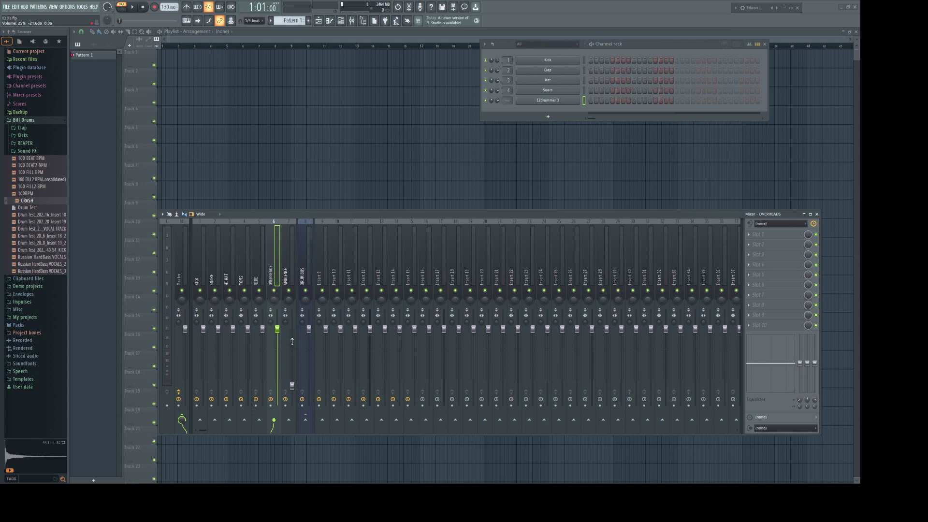
right_click(307, 422)
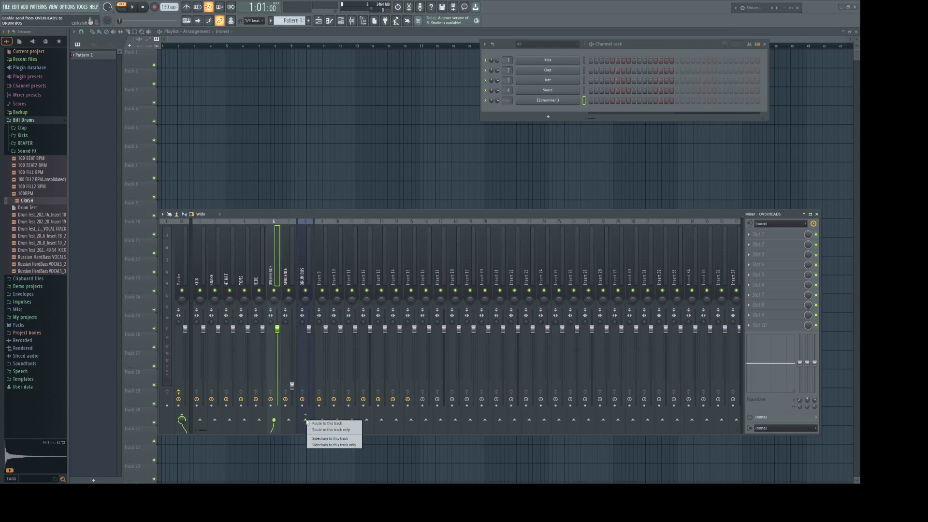
click(327, 431)
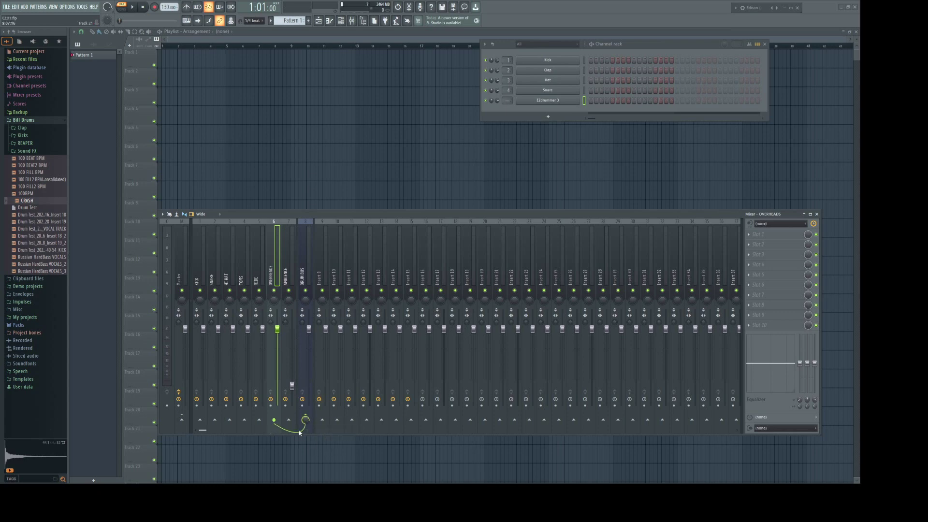
Step: Step from KICK through RIDE and OVERHEADS to the DRUM BUS, verifying each track's routing
click(200, 269)
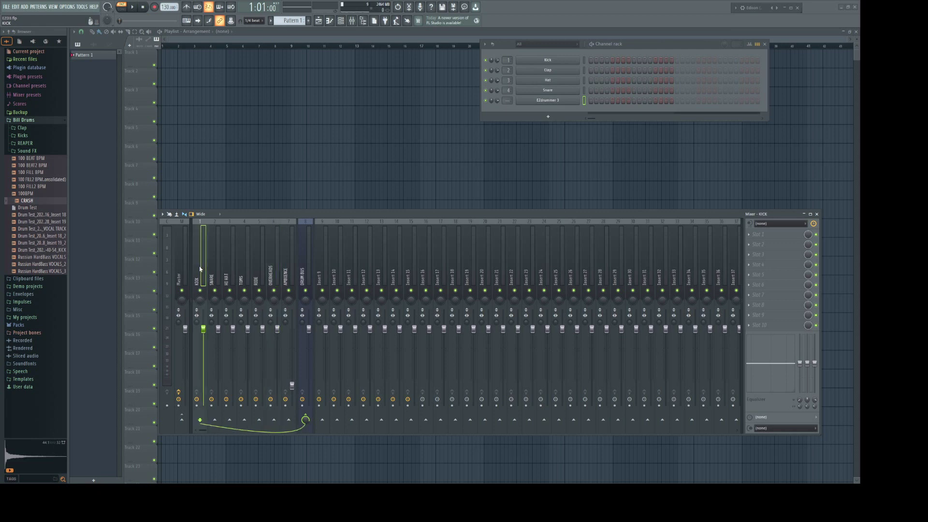
key(Right)
key(Right)
key(Right)
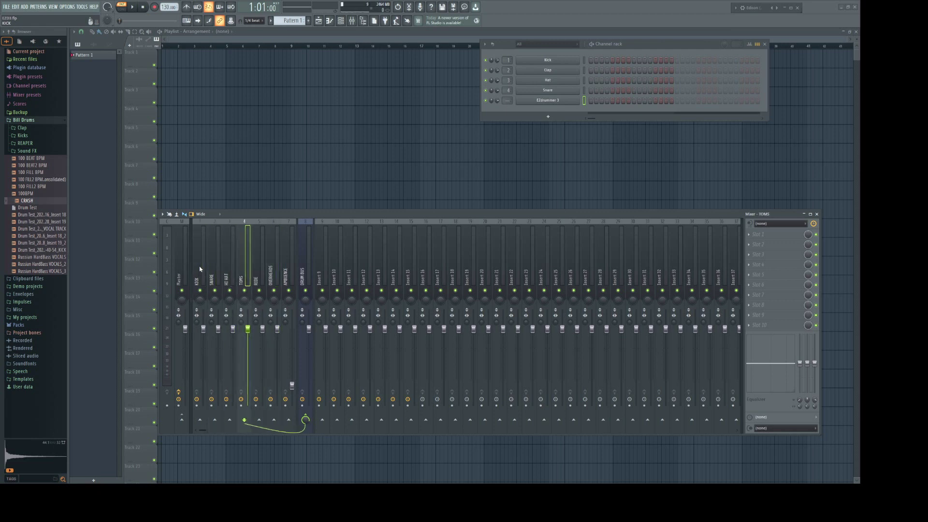
key(Right)
key(Right)
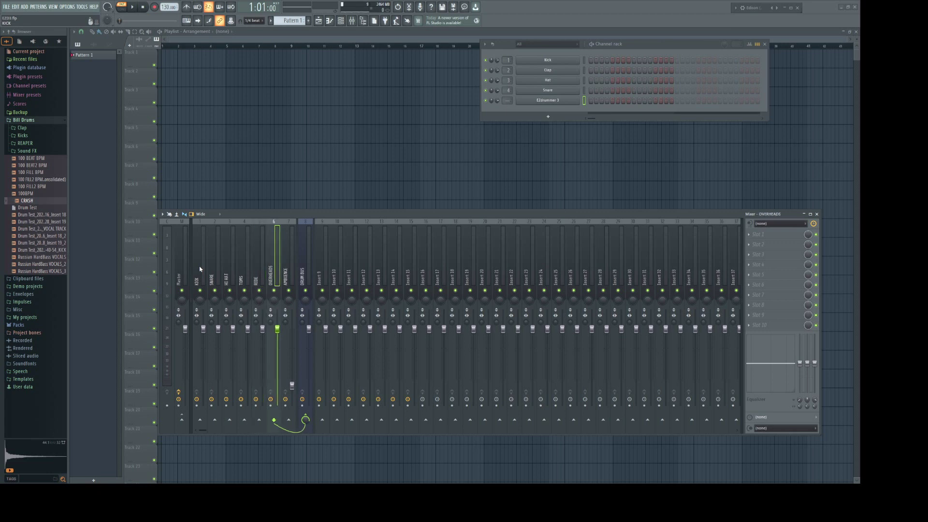
key(Right)
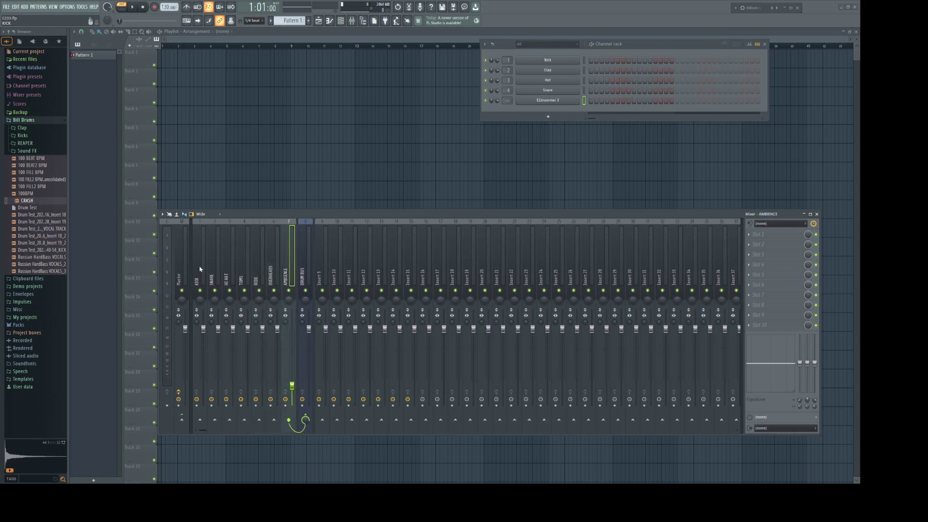
click(303, 276)
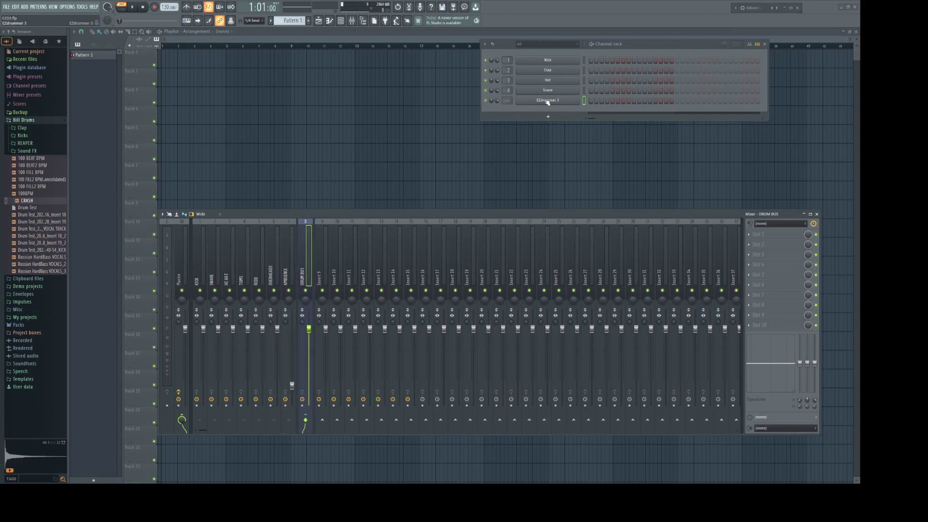
Step: Open the EZdrummer 3 channel's piano roll and close the Channel rack and Mixer windows
right_click(546, 102)
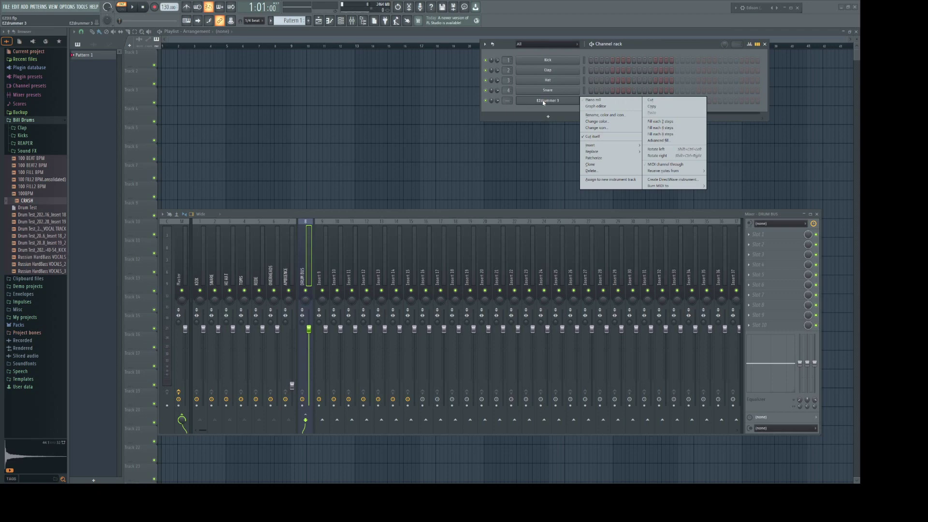
click(593, 100)
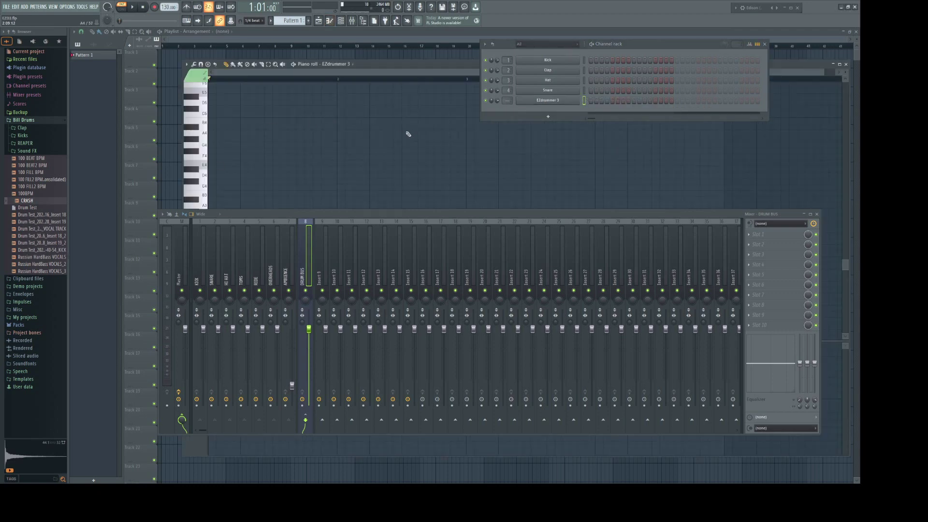
click(768, 47)
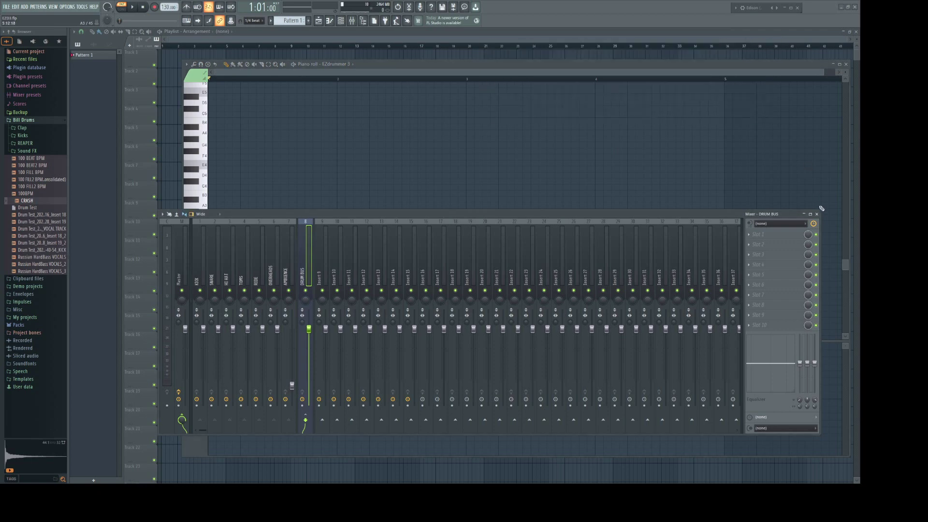
click(817, 214)
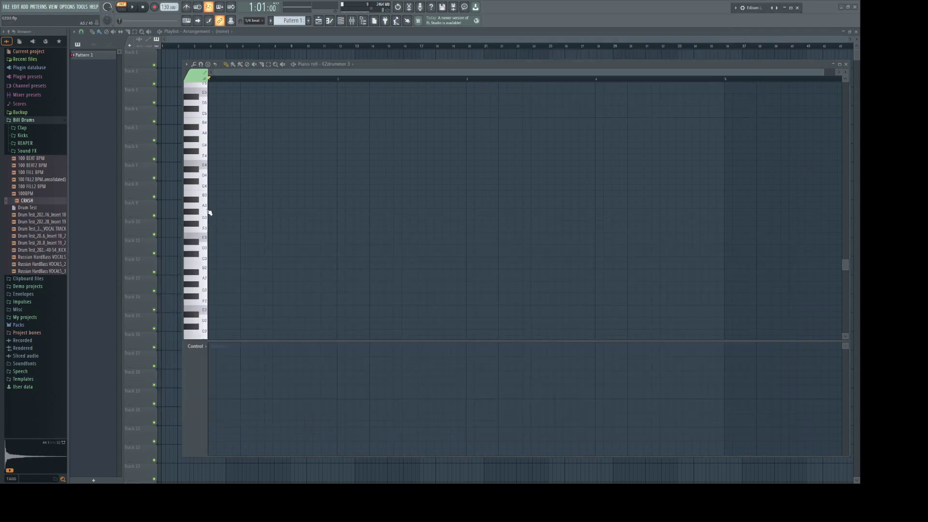
Step: Place kick and snare hits on C3, B2 and E3 across the first bars
click(205, 173)
click(205, 259)
click(214, 261)
click(278, 248)
click(326, 260)
click(342, 261)
click(408, 248)
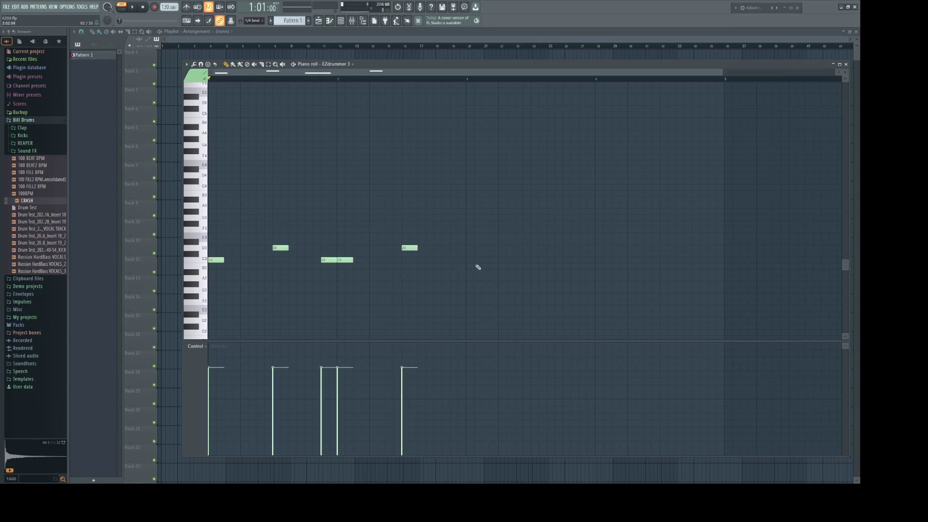
click(473, 266)
click(536, 242)
click(583, 266)
click(602, 266)
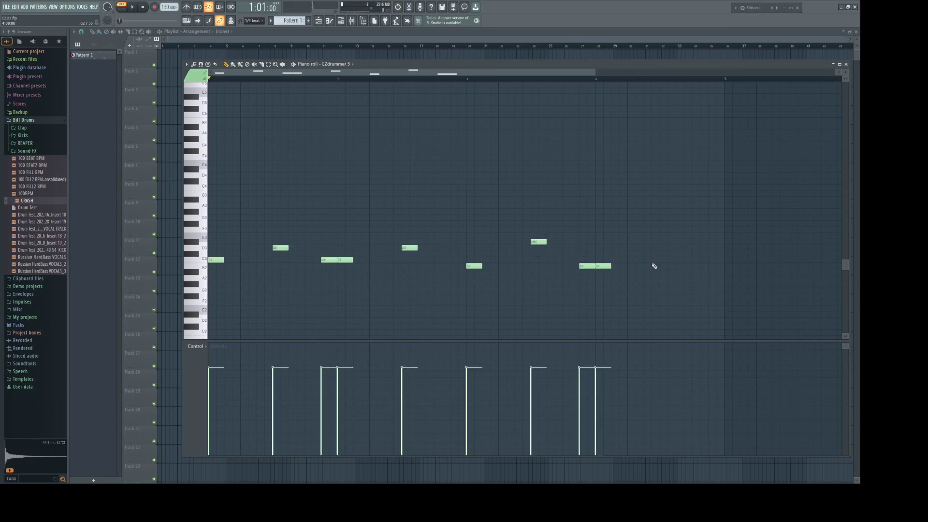
click(663, 242)
Step: Paint G#3 and D#4 hi-hat rows, add a C4-to-F3 tom fill, and play the groove
drag(213, 211, 409, 211)
drag(404, 169, 669, 170)
click(200, 231)
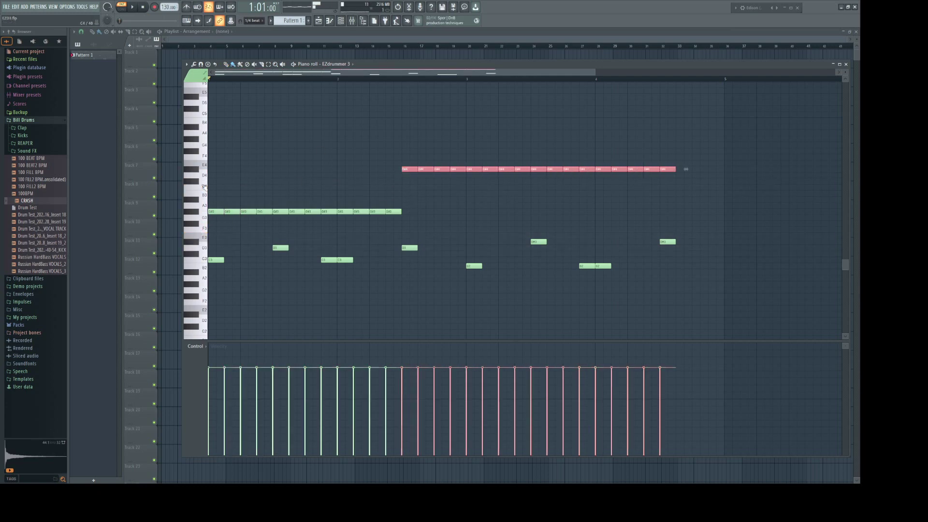
mouse_move(566, 187)
mouse_down()
mouse_move(617, 202)
mouse_move(600, 190)
mouse_up()
click(633, 205)
click(666, 217)
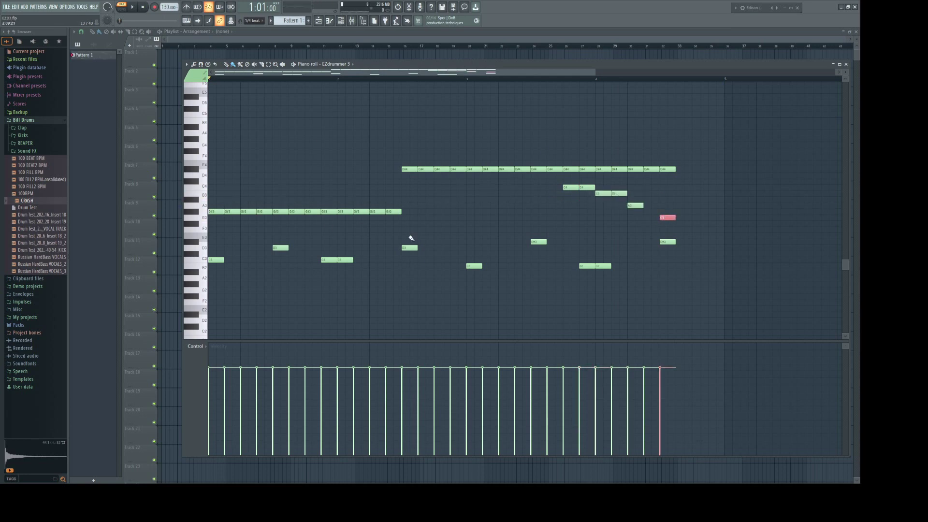
drag(683, 218, 717, 230)
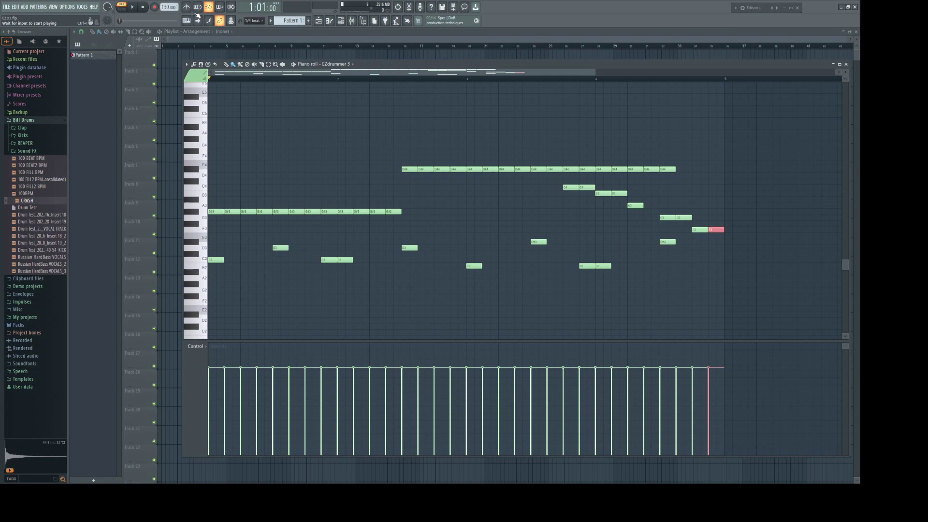
click(134, 8)
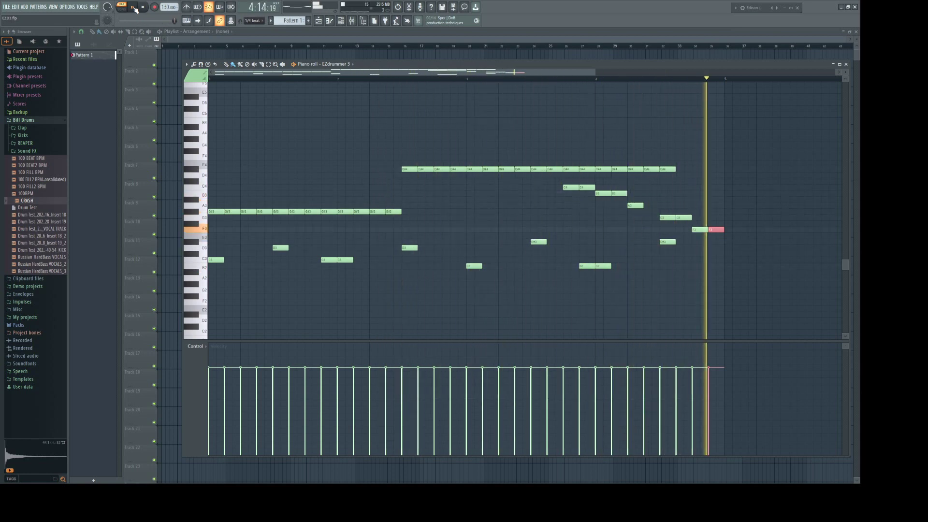
click(145, 7)
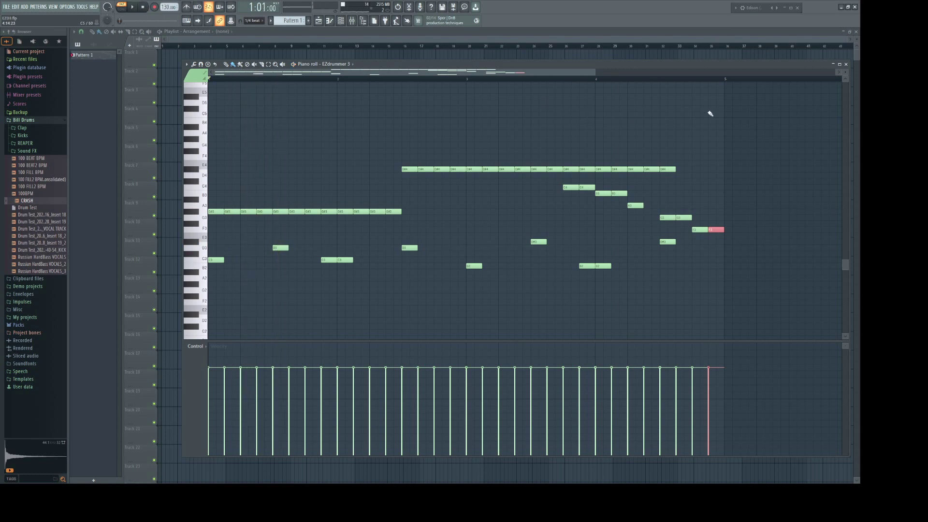
Step: Close the piano roll, show the Mixer and Channel rack, and open the EZdrummer 3 plugin
click(846, 64)
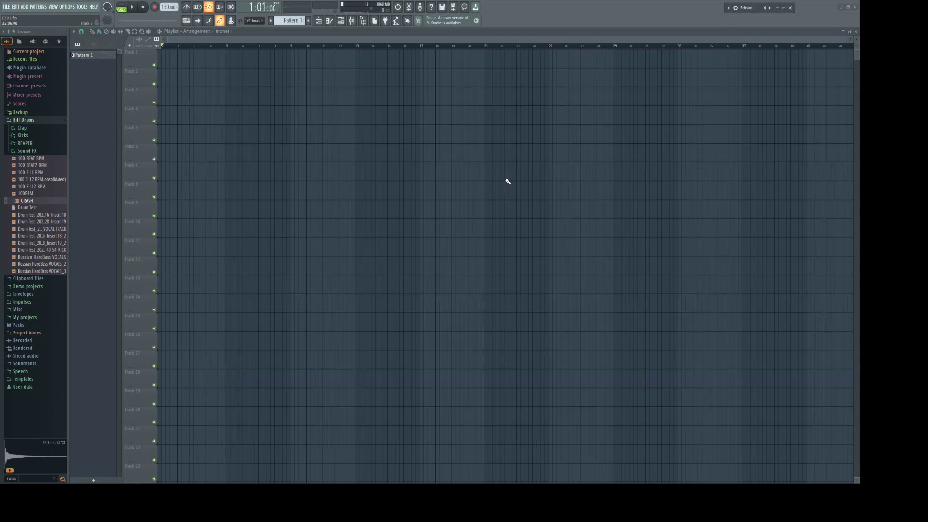
click(352, 20)
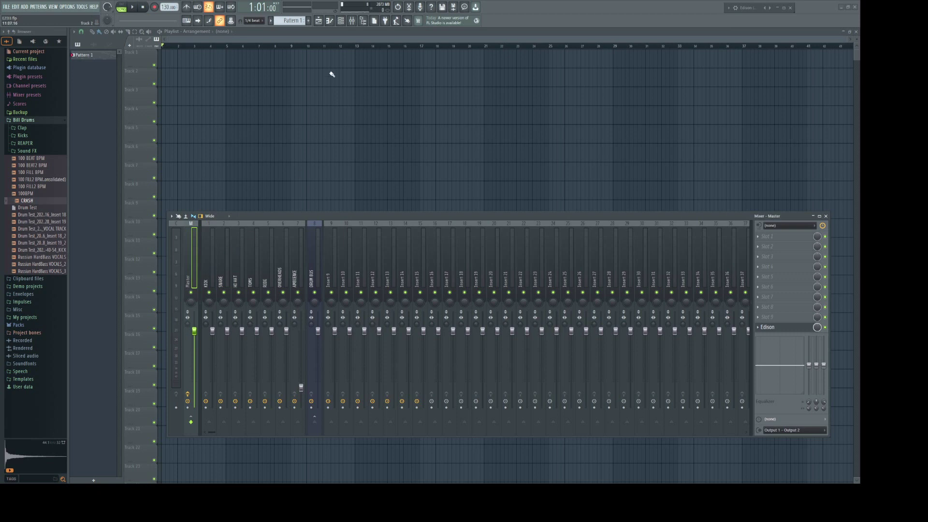
click(340, 20)
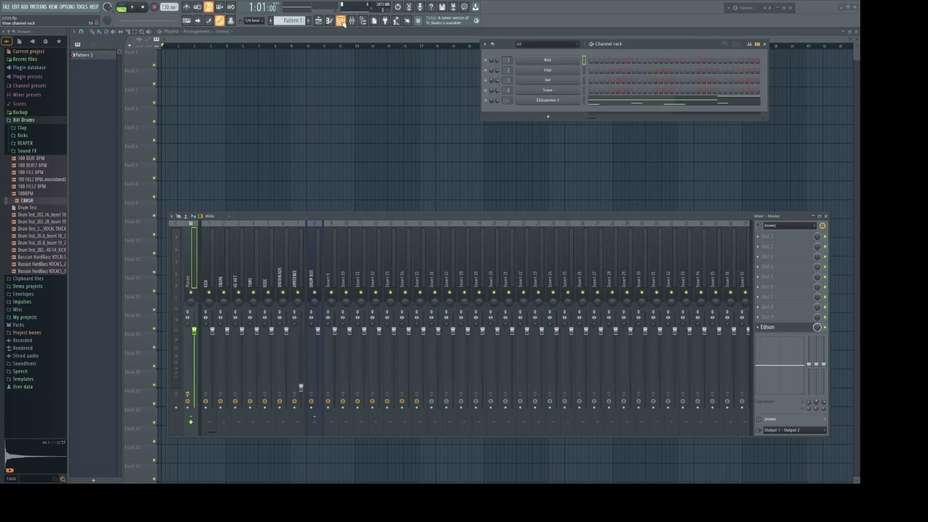
click(549, 101)
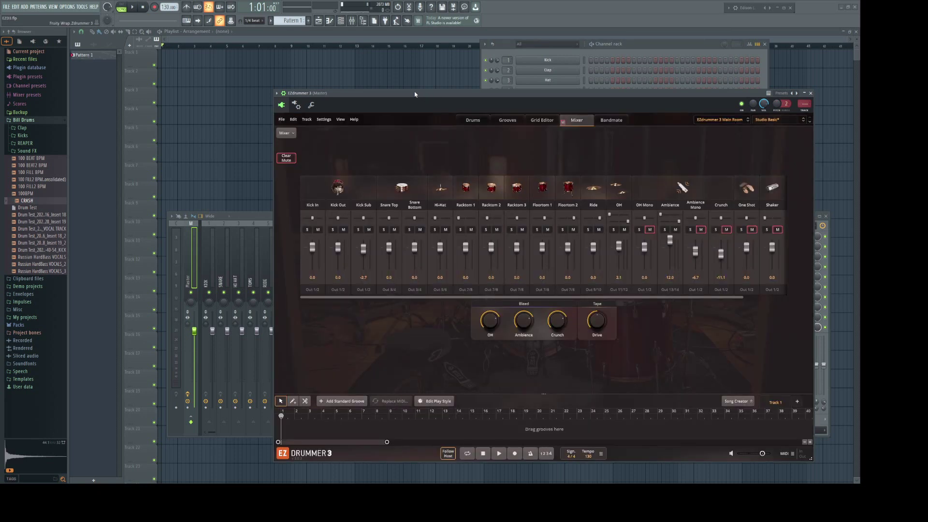
Step: Audition the snare, toms, ride and overheads in EZdrummer 3, then paint Pattern 1 along Track 1
drag(414, 92, 451, 93)
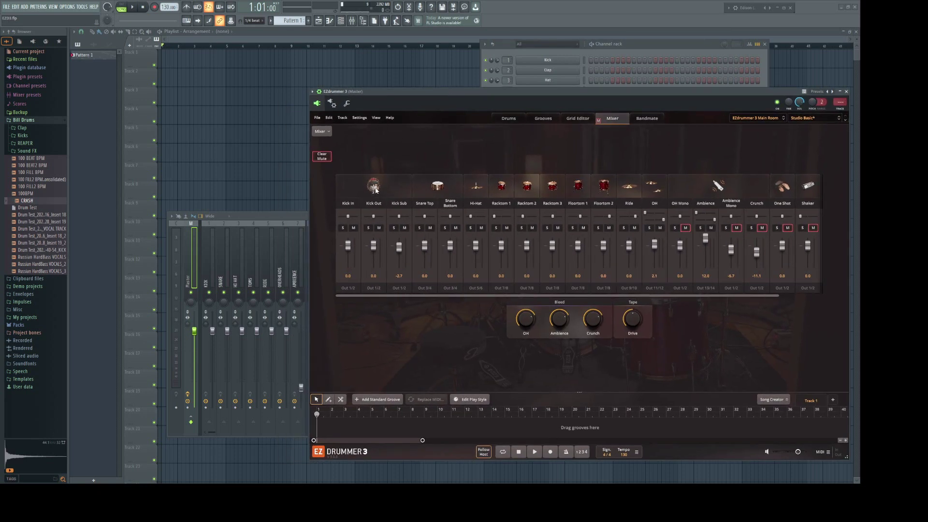
click(442, 187)
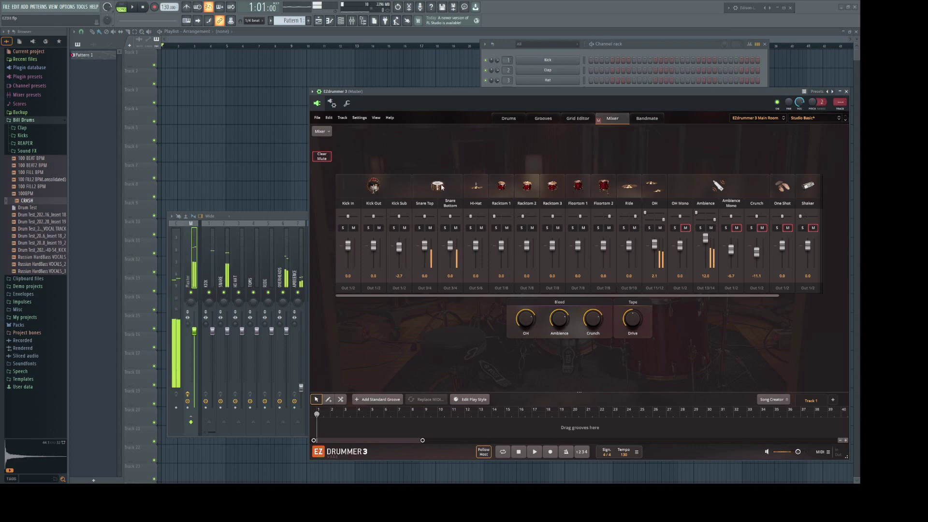
click(502, 187)
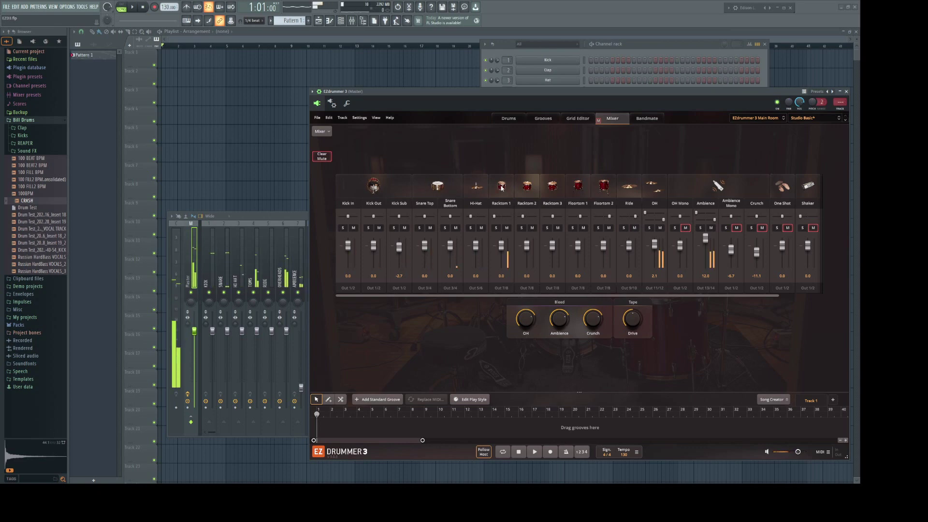
click(578, 187)
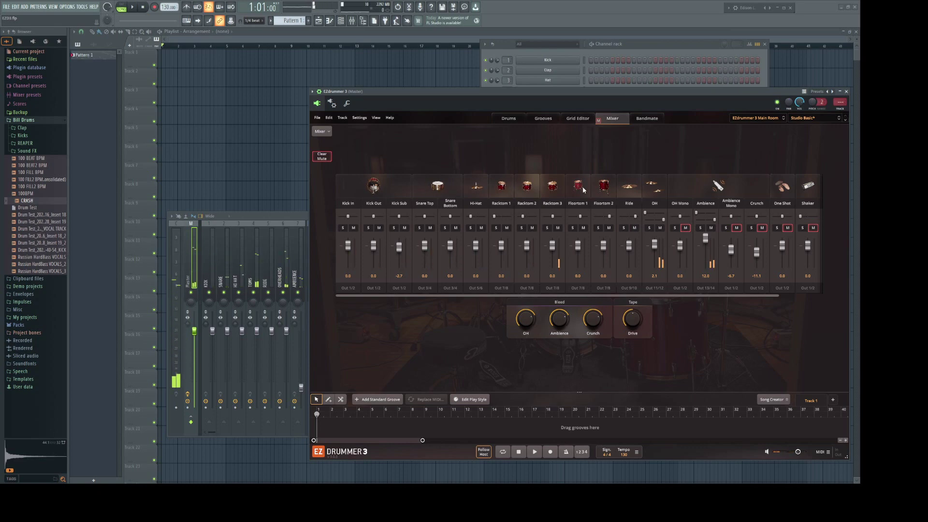
click(609, 188)
click(630, 187)
click(656, 191)
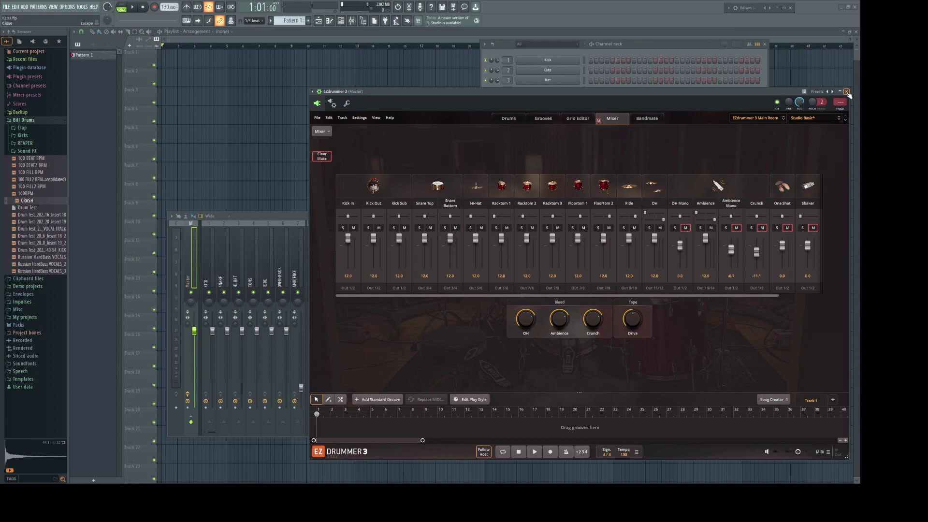
click(847, 92)
mouse_move(165, 58)
mouse_down()
mouse_move(387, 63)
mouse_move(787, 45)
mouse_move(466, 84)
mouse_move(503, 55)
mouse_move(503, 64)
mouse_move(676, 63)
mouse_up()
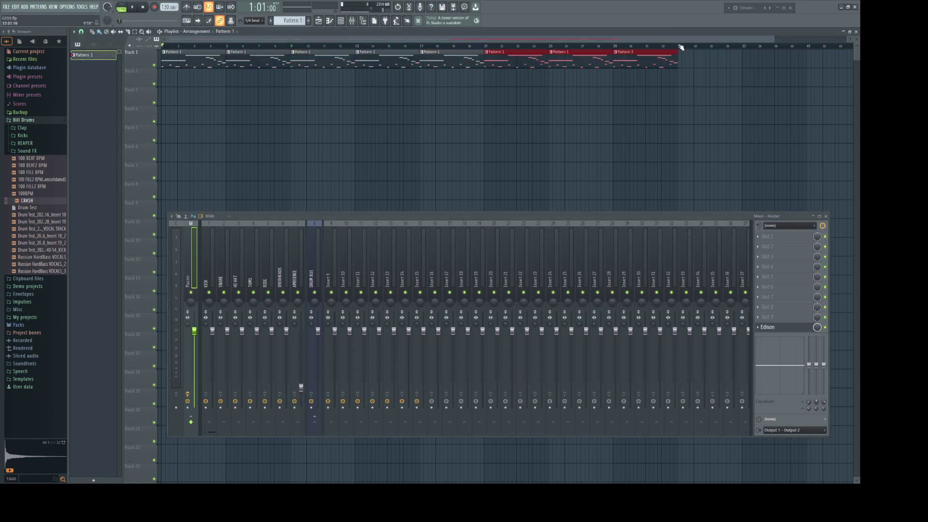
Step: Start playback, select the DRUM BUS insert, and open the plugin menu for its Slot 5
click(134, 8)
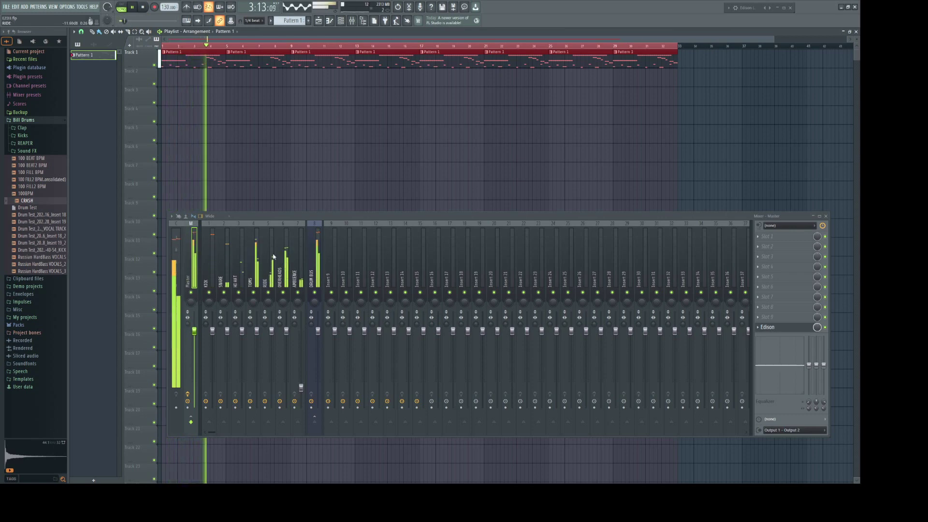
click(315, 273)
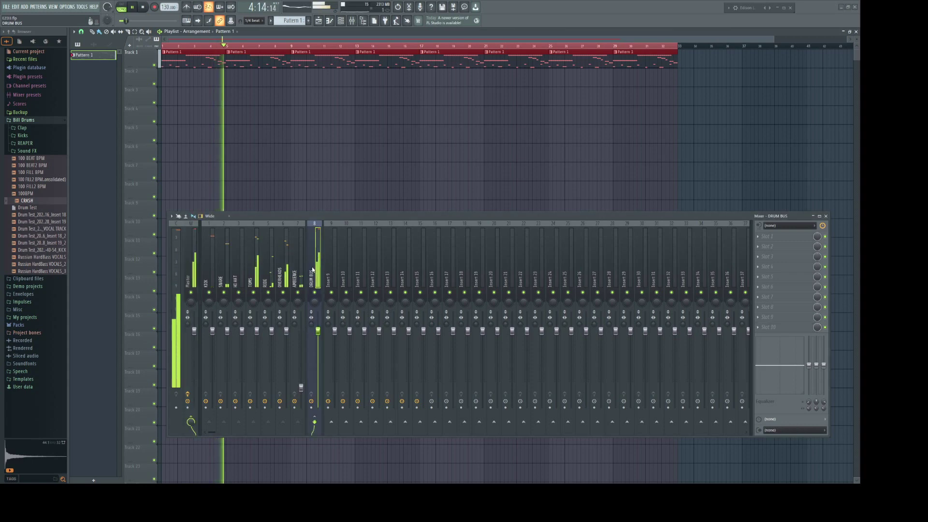
click(758, 278)
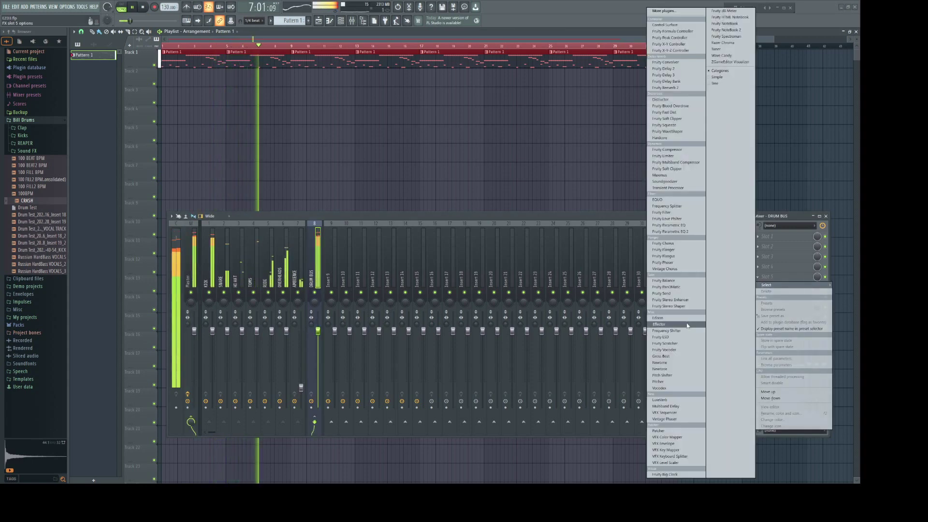
Step: Load LuxeVerb into DRUM BUS Slot 5 and lower its decay to 2.773 s
click(659, 400)
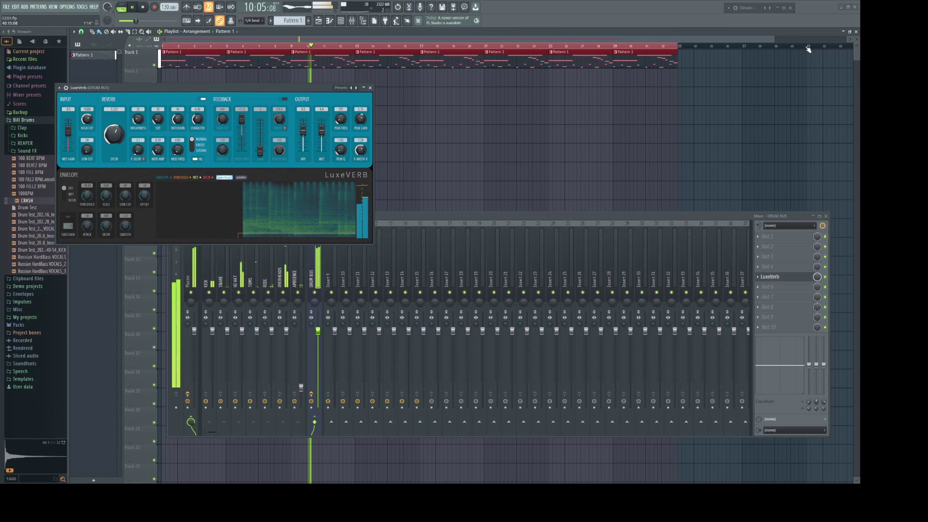
drag(115, 134, 114, 161)
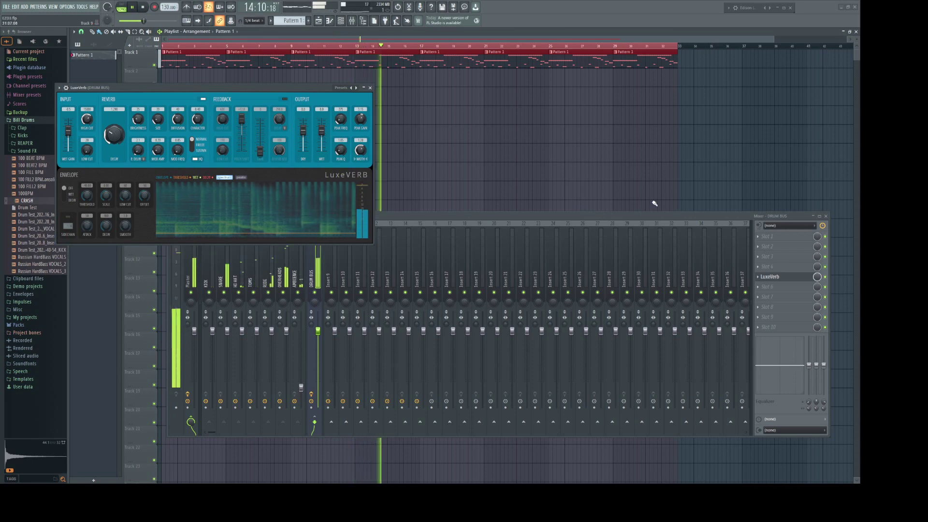
click(757, 288)
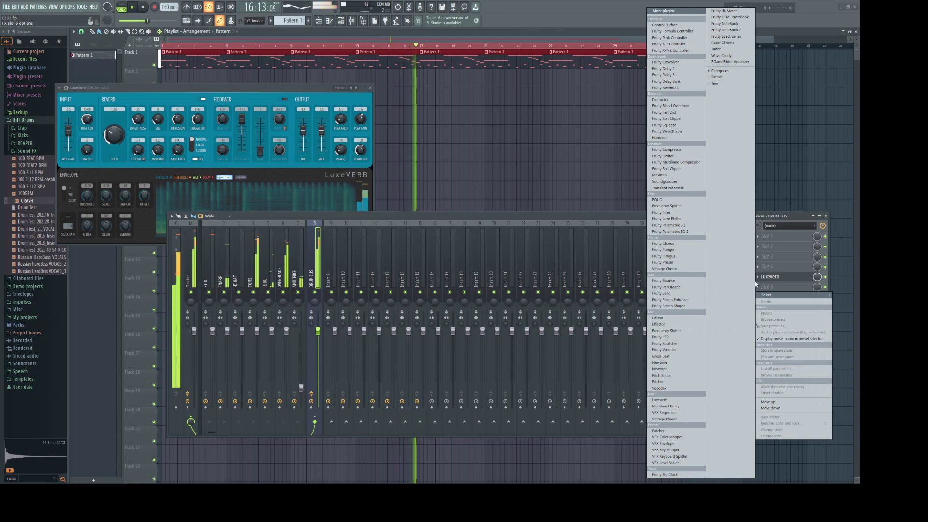
Step: Load Soundgoodizer into Slot 6, stop playback, close both plugin windows, and erase Track 1's Pattern 1 clips
click(667, 182)
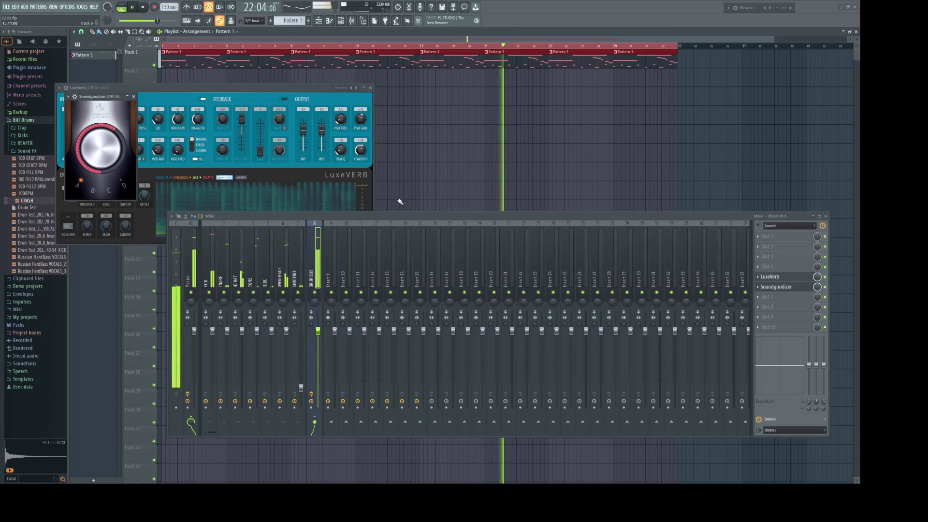
click(144, 7)
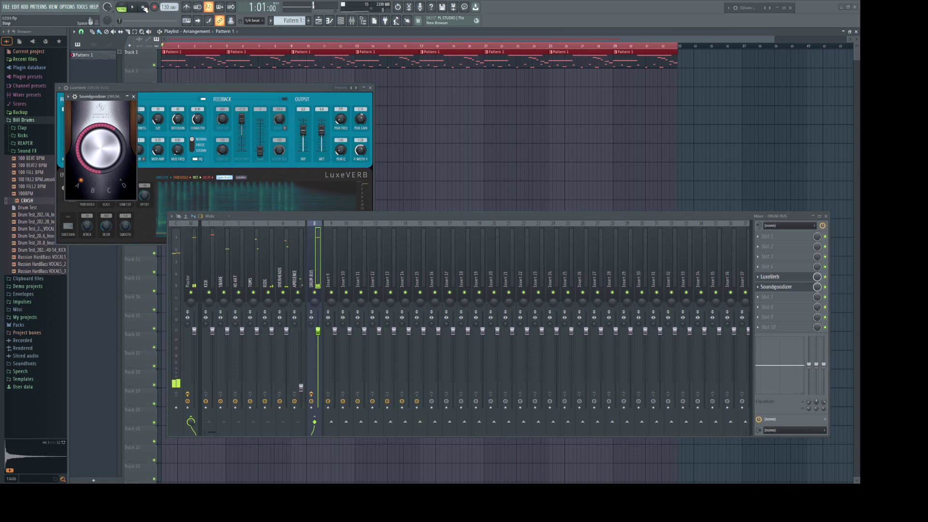
click(134, 96)
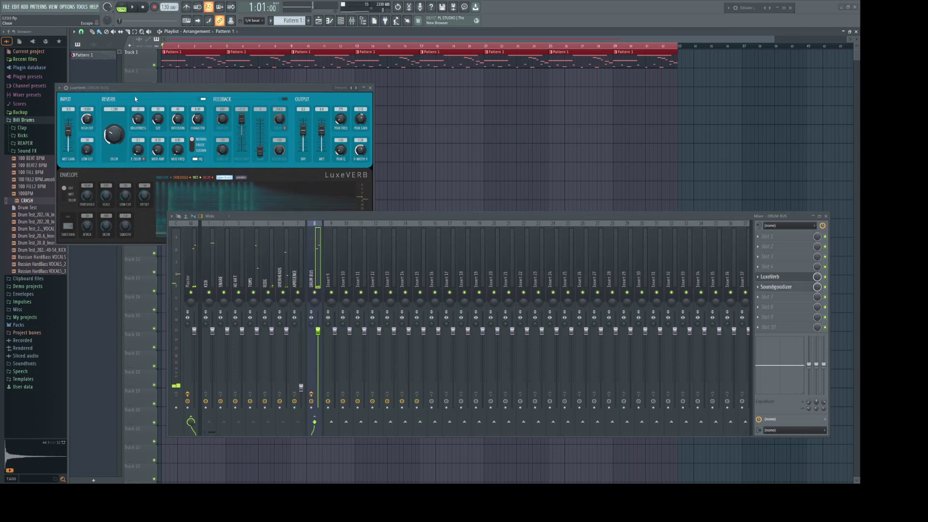
click(370, 87)
drag(676, 59, 175, 62)
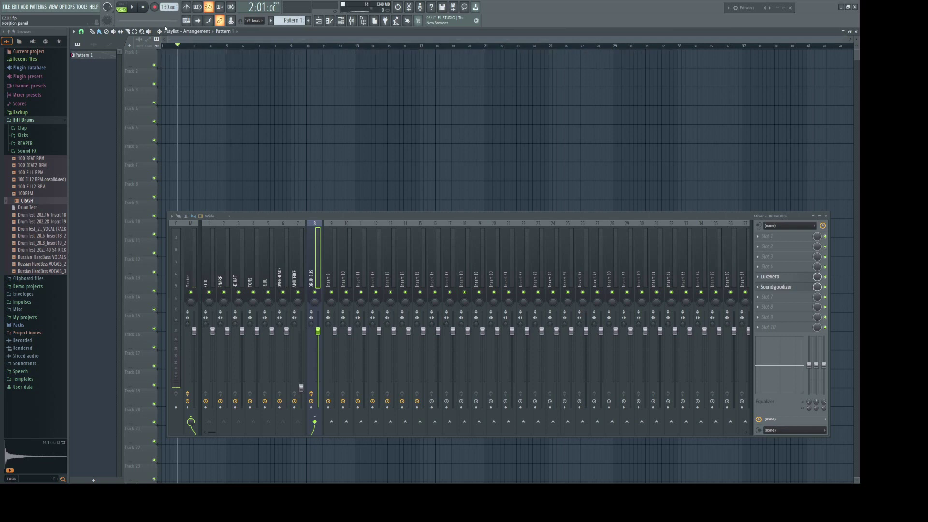
Step: Colour the KICK, SNARE and HI HAT mixer tracks orange one by one
right_click(216, 223)
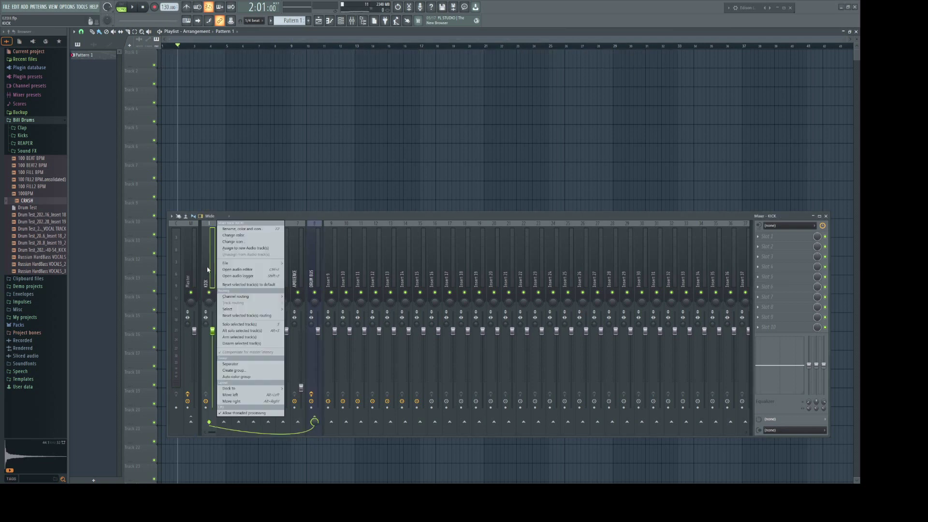
click(239, 229)
click(238, 221)
click(323, 377)
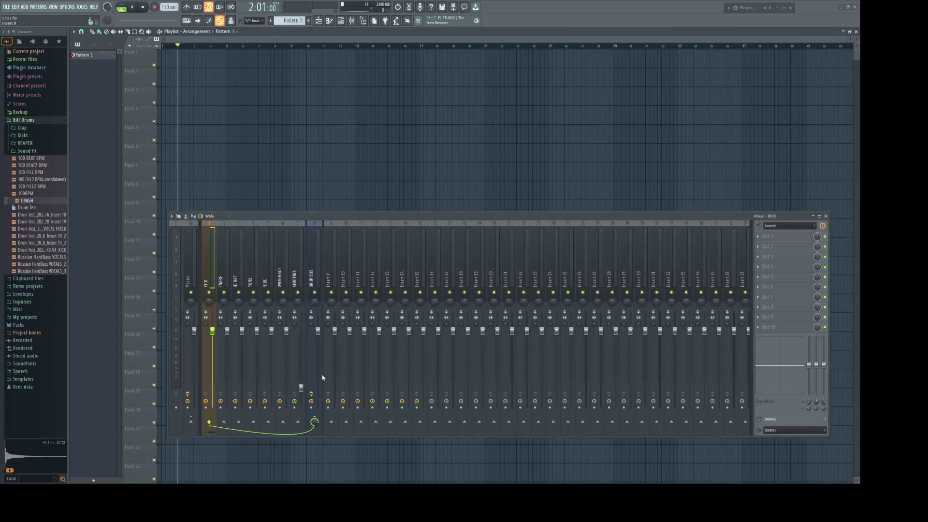
right_click(221, 223)
click(245, 229)
click(275, 332)
right_click(234, 223)
click(258, 230)
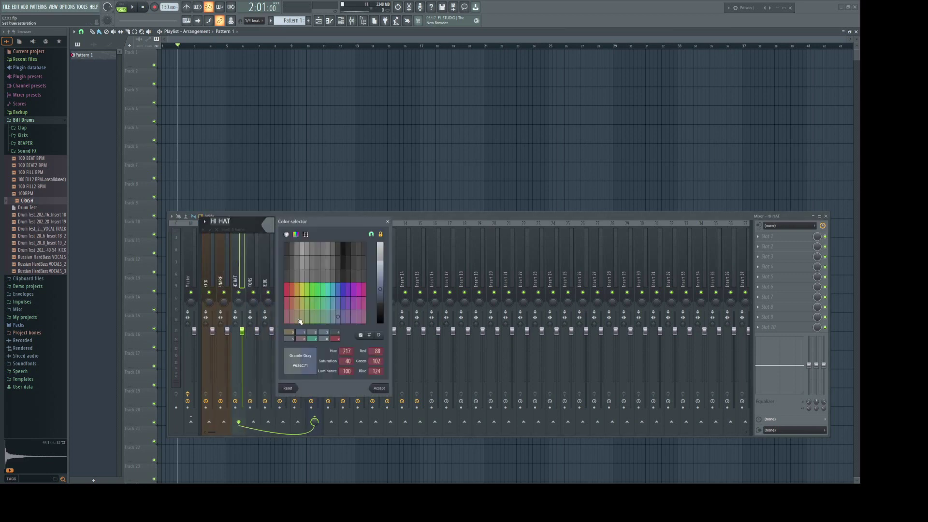
click(299, 321)
Step: Select tracks 4–7 (TOMS through AMBIENCE) together and colour them orange
click(250, 270)
click(281, 271)
click(251, 269)
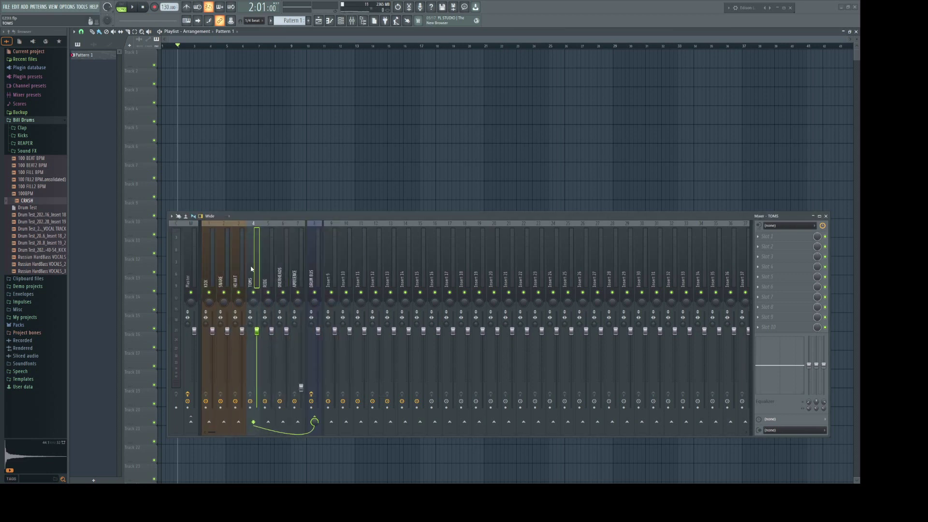
drag(251, 270, 298, 270)
right_click(283, 223)
click(307, 229)
click(307, 221)
click(333, 327)
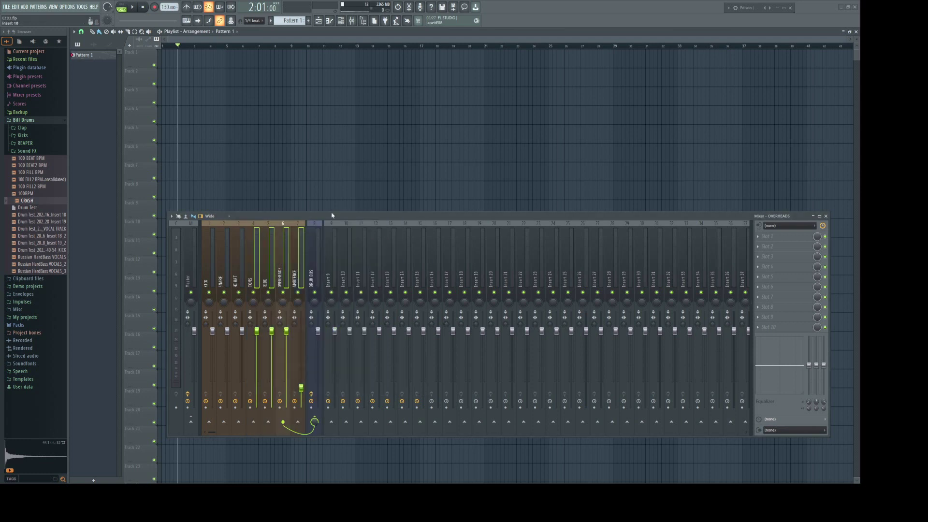
click(190, 261)
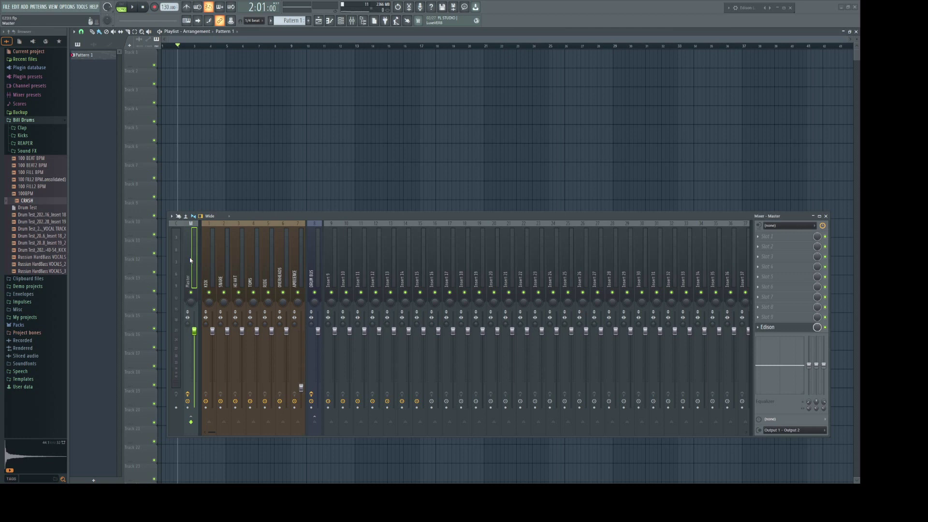
Step: Save as 'EZ DRUMMER 3 XXX TEMPLATE THING' in Documents\Image-Line\FL Studio\Projects\Templates
click(7, 8)
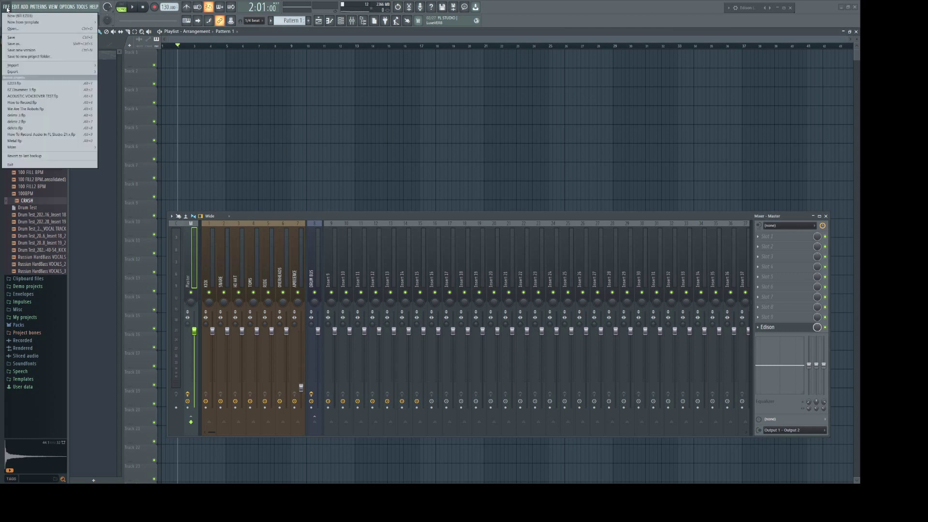
click(13, 45)
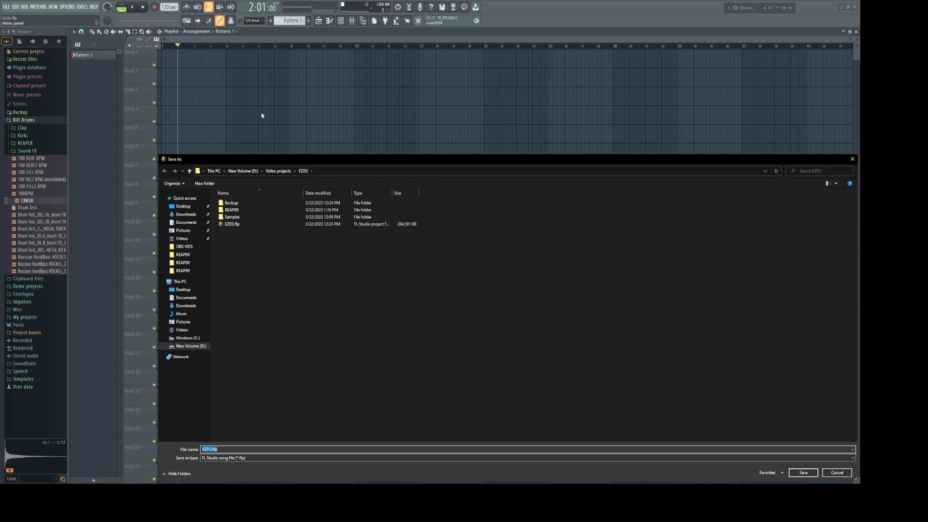
click(186, 223)
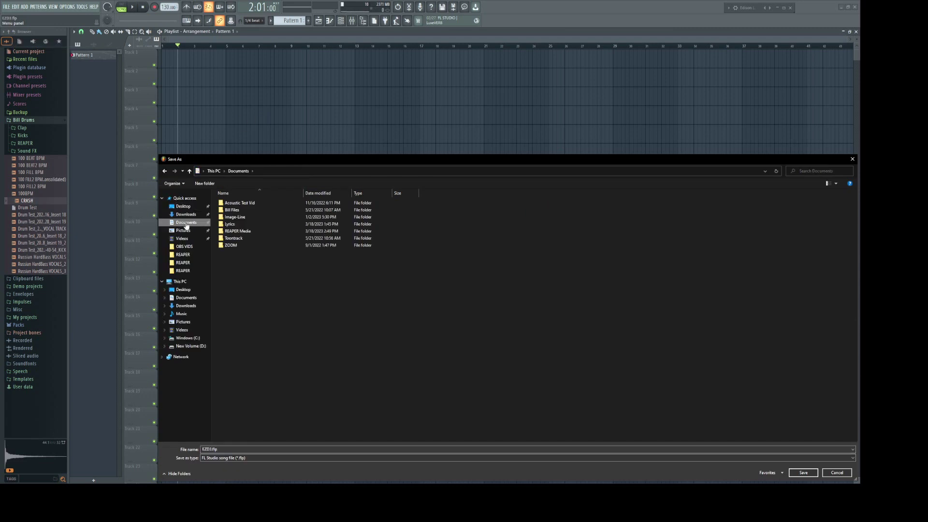
double_click(235, 218)
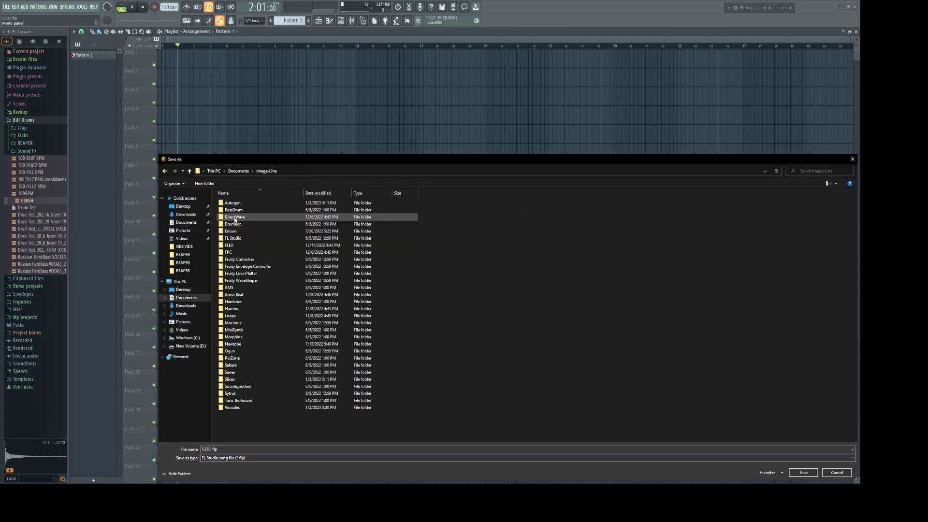
double_click(233, 239)
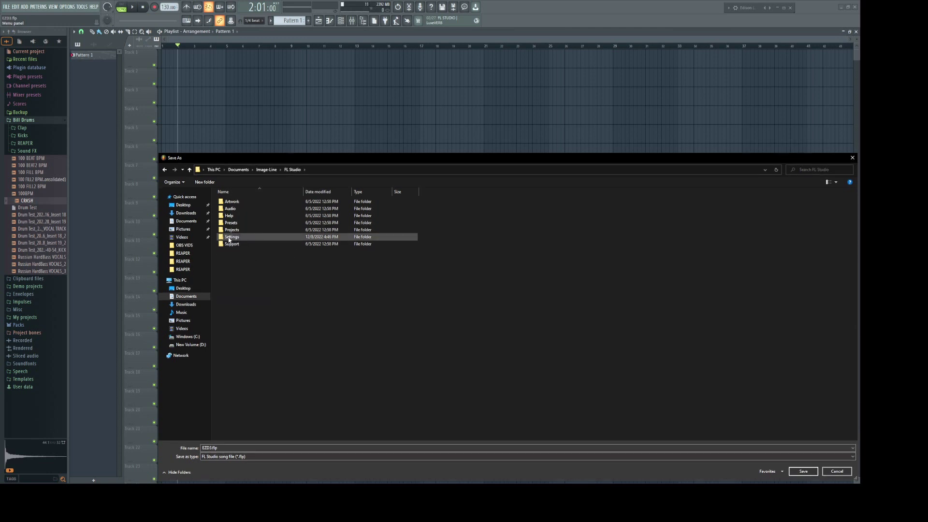
double_click(229, 231)
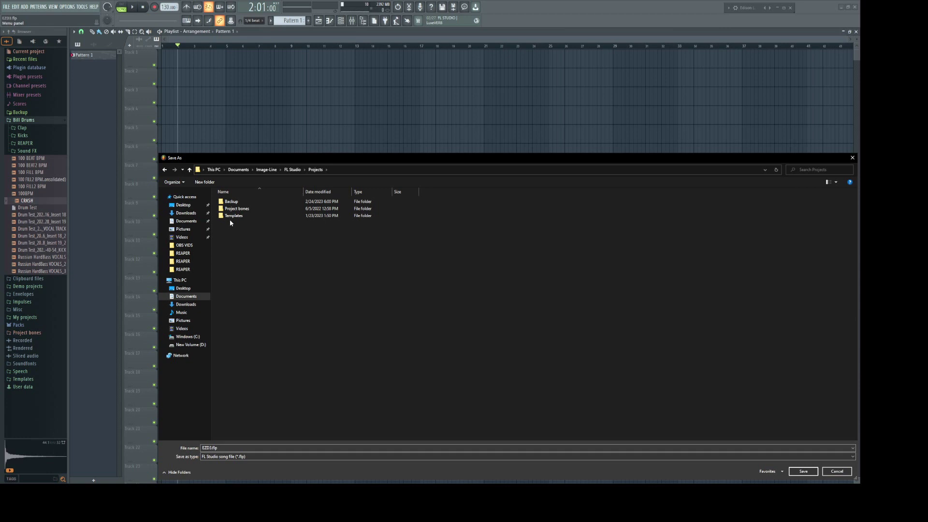
double_click(231, 216)
click(196, 449)
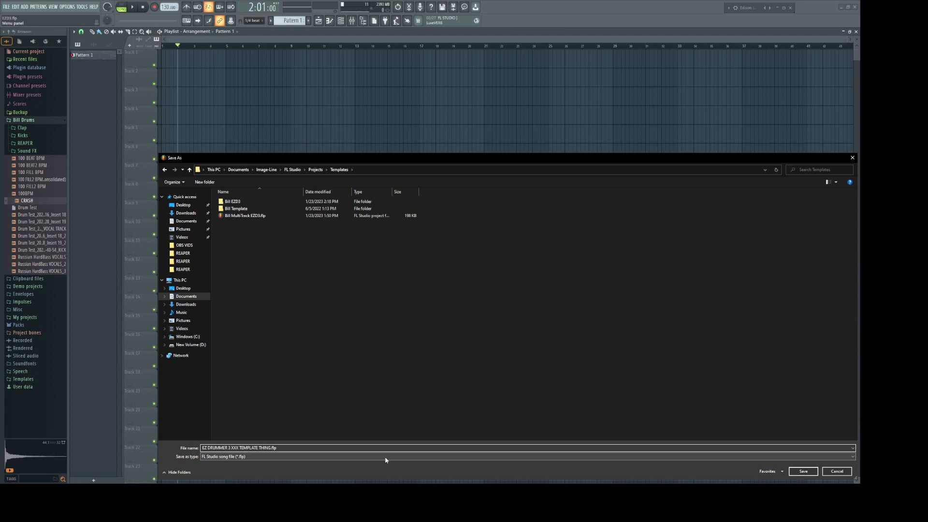
click(812, 470)
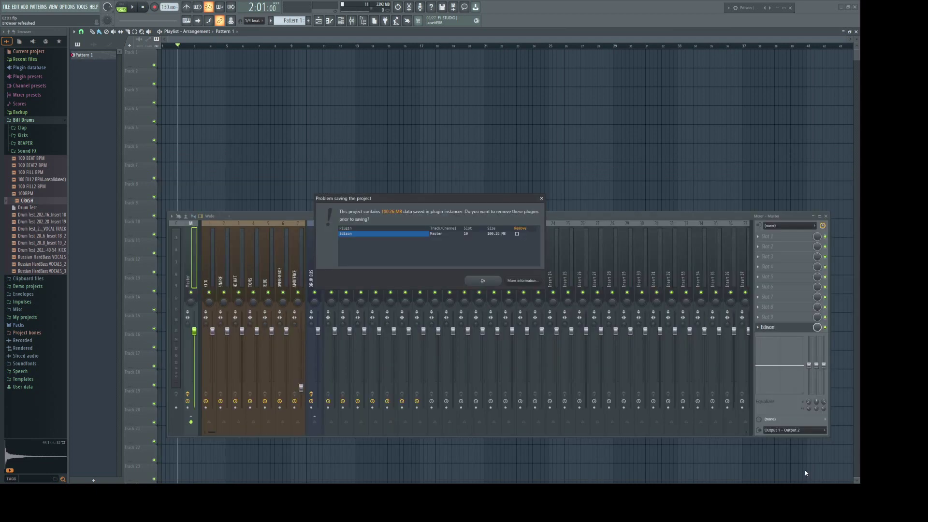
Step: Accept the plugin-data warning, then close and relaunch FL Studio
click(483, 281)
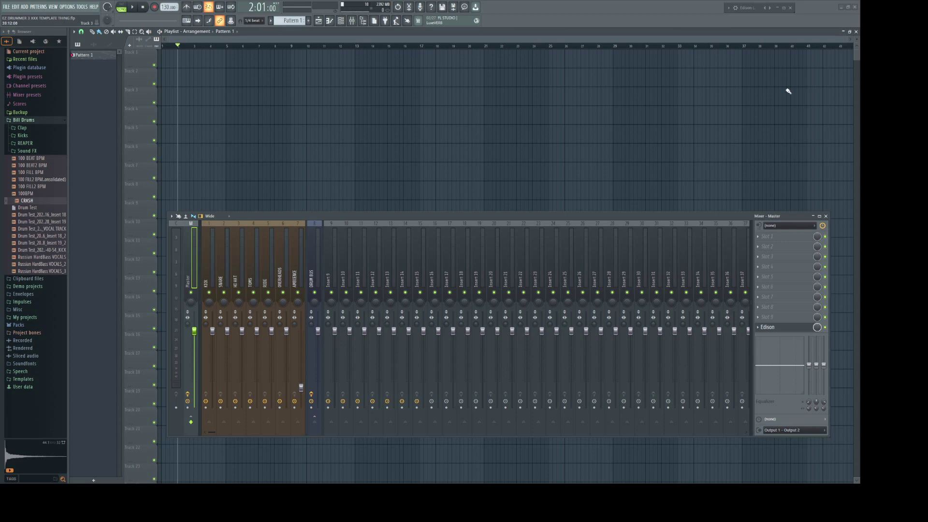
click(854, 7)
double_click(42, 33)
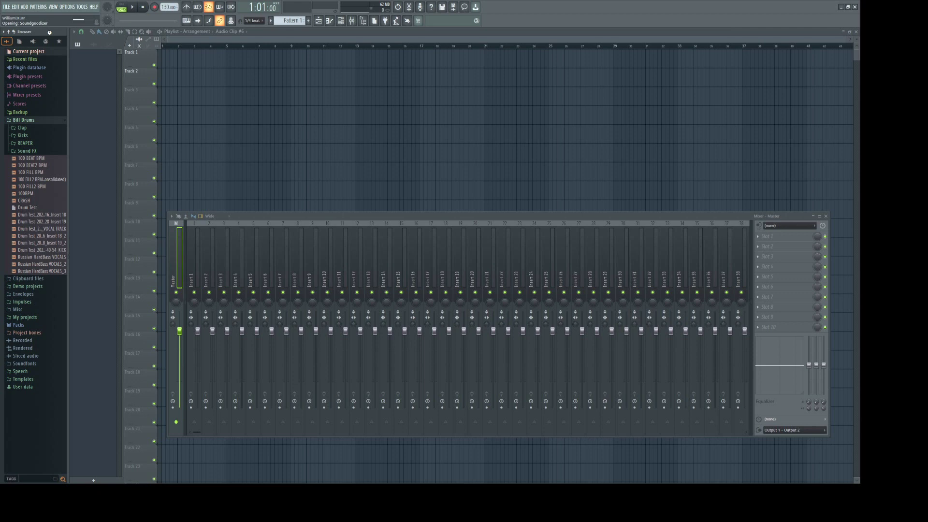
Step: Start a new project from the EZ DRUMMER 3 XXX TEMPLATE THING template, cancelling project setup
click(7, 7)
mouse_move(14, 24)
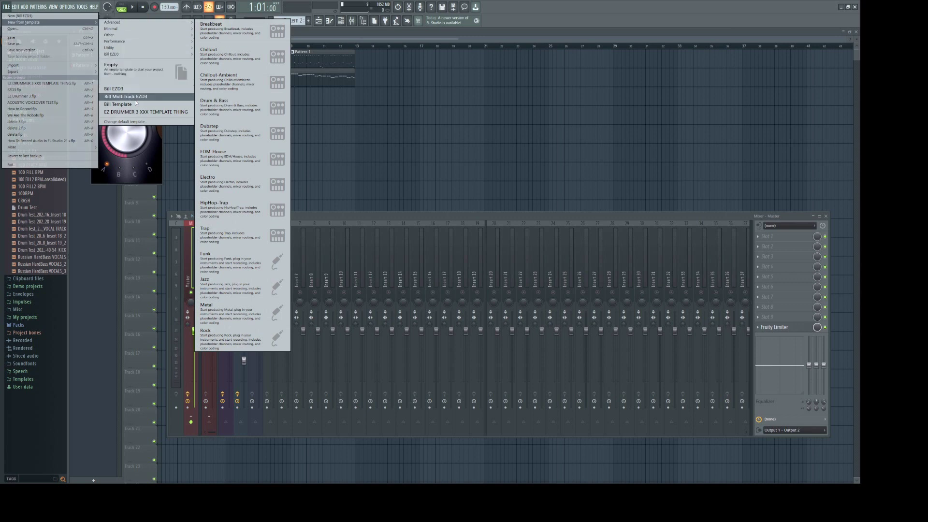
click(145, 112)
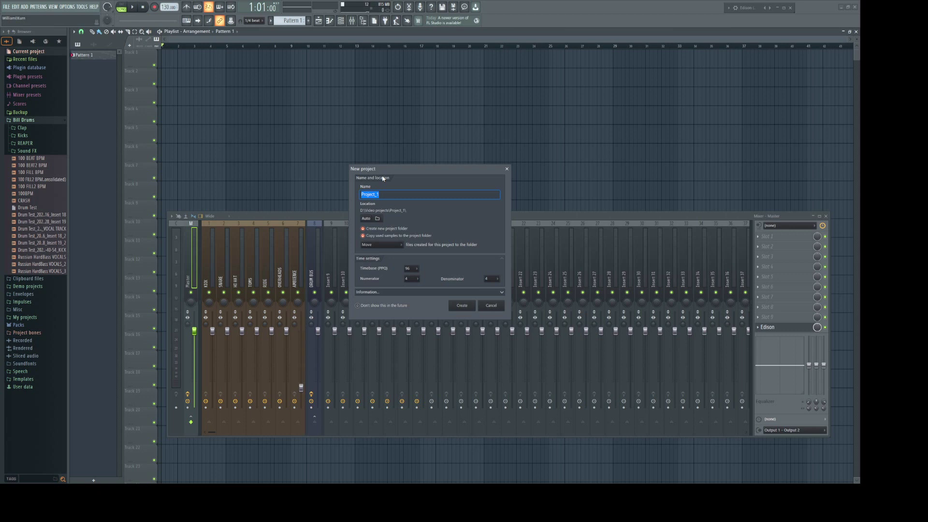
click(497, 307)
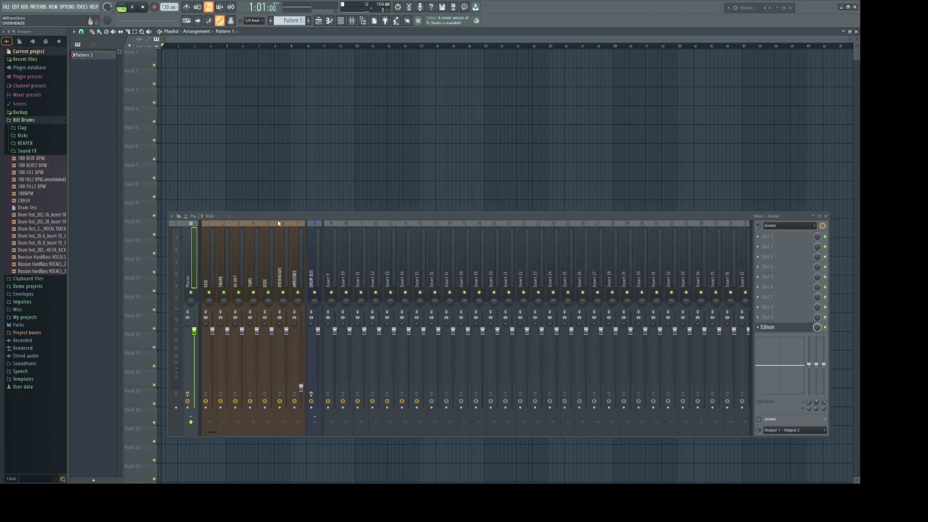